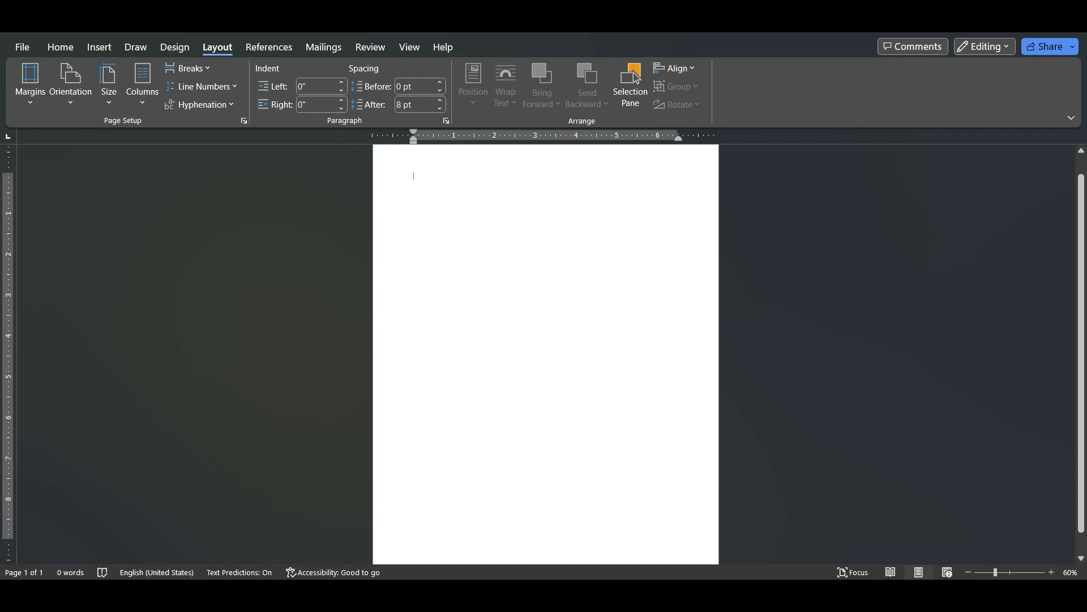
Enter a placeholder paragraph starting with "fgfgfgfgf" and continuing with repeated "g" characters until it wraps onto a third line
scroll(545, 354, "up", 5)
scroll(545, 354, "up", 2)
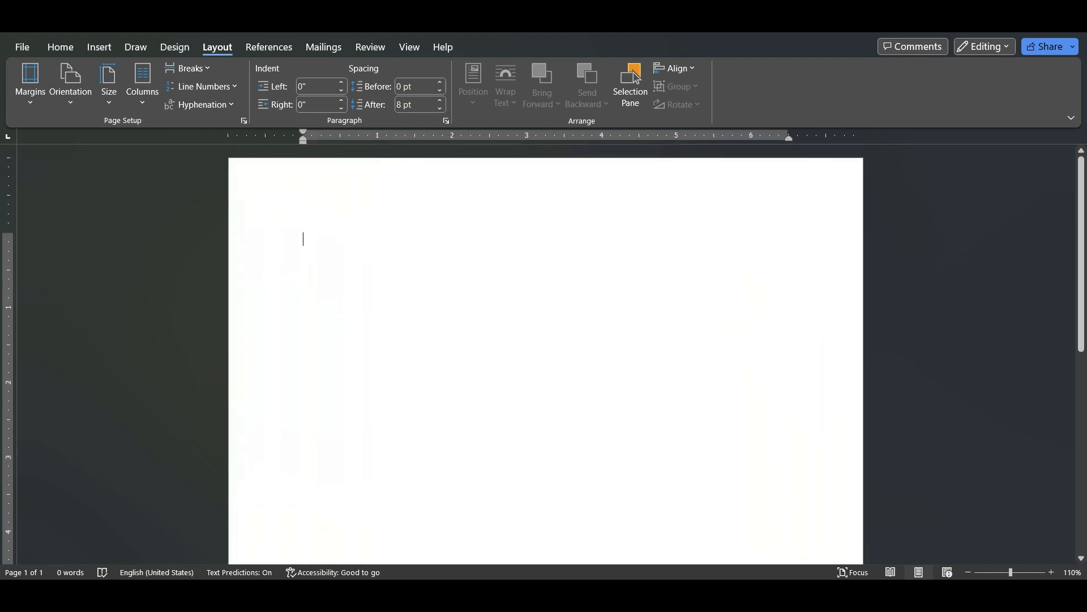
scroll(545, 354, "down", 1)
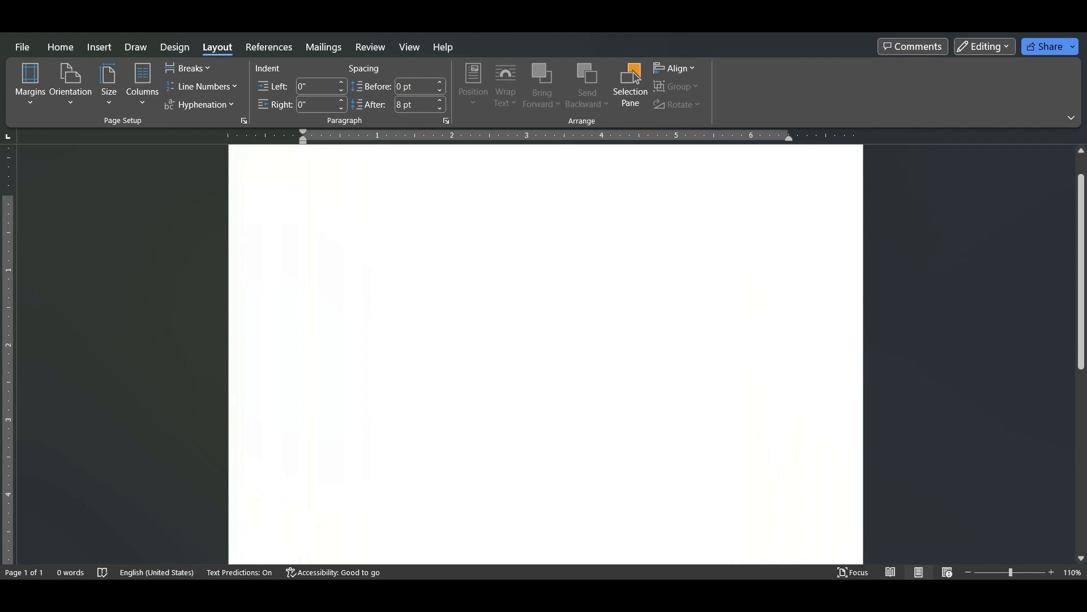
type("fgfgfgfgfgggg")
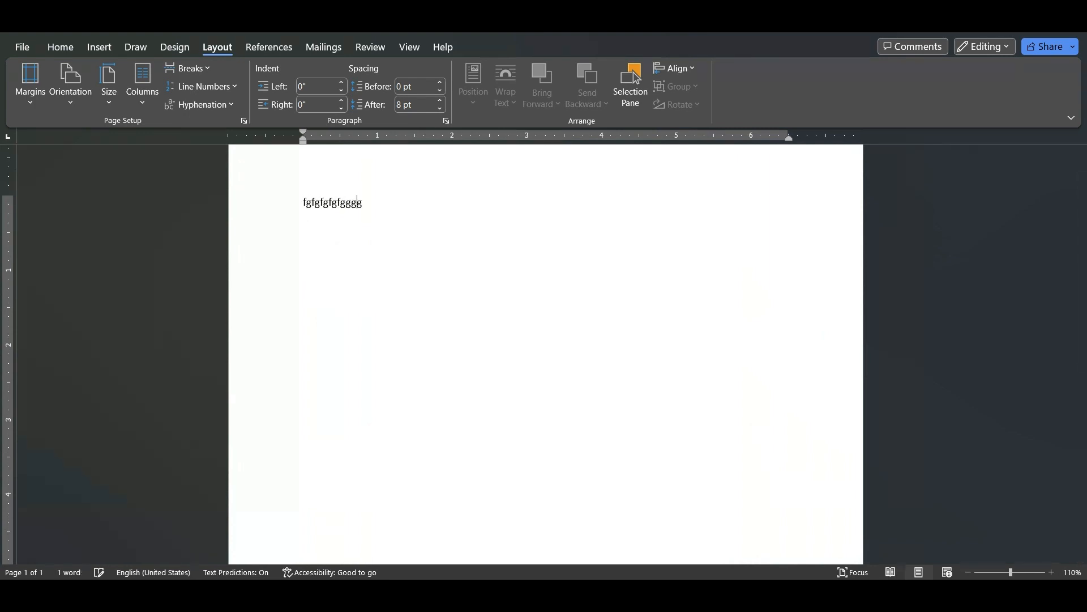
type("gggggggggggggggggggggggggggggggggggggggggggggggggggggggggggggggggggggg")
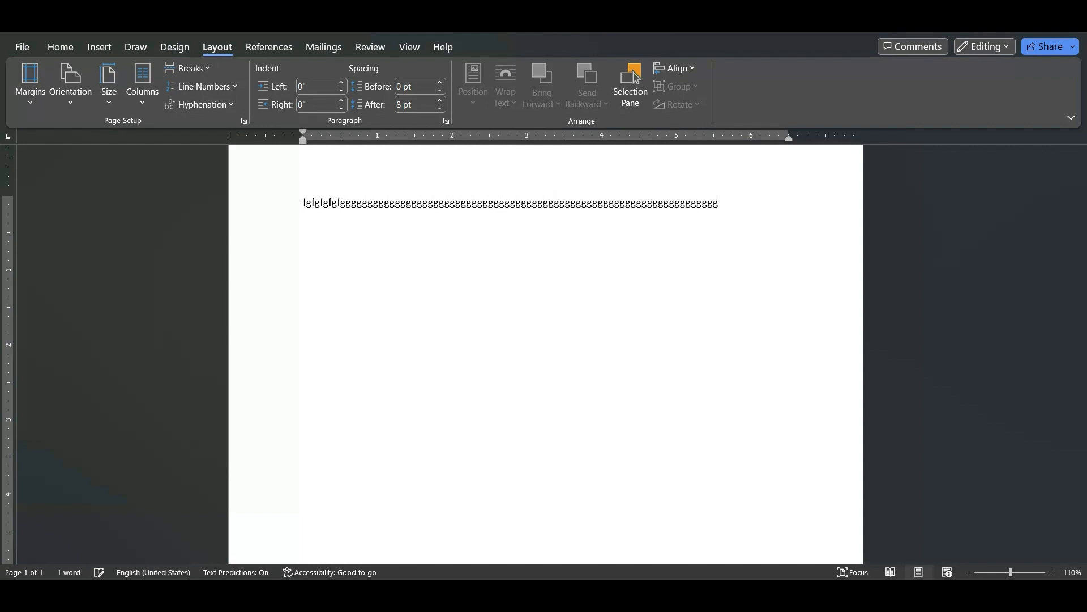
type("ggggggggggggggggggggggggggggggggggggggggggggggggggggggggggggggggggg")
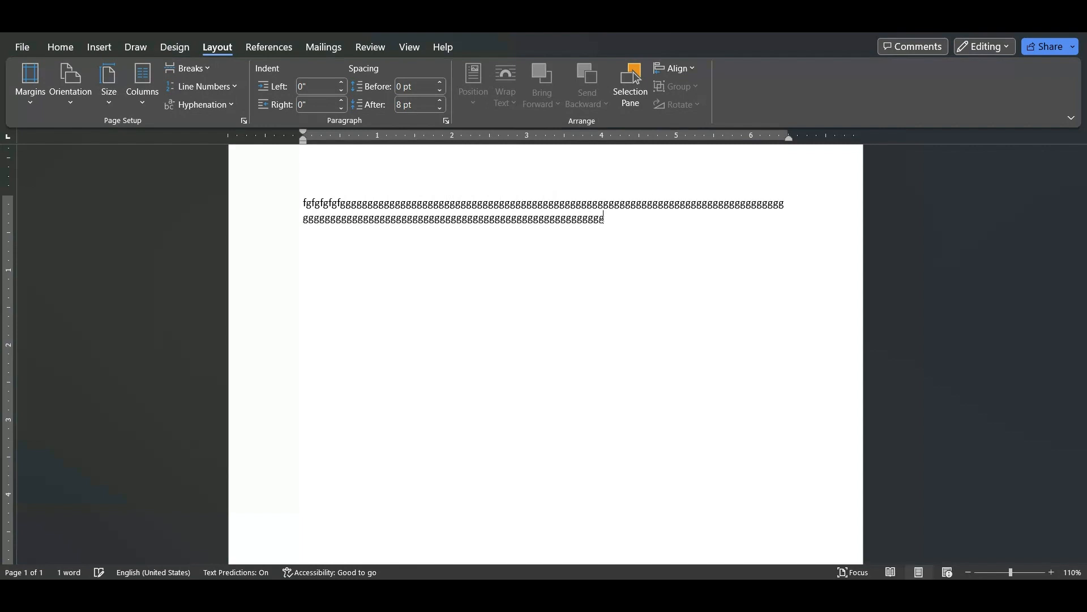
type("ggggggggggggggggggggggggggggggggggggggggggggggggggggggggggggggggggggggggggg")
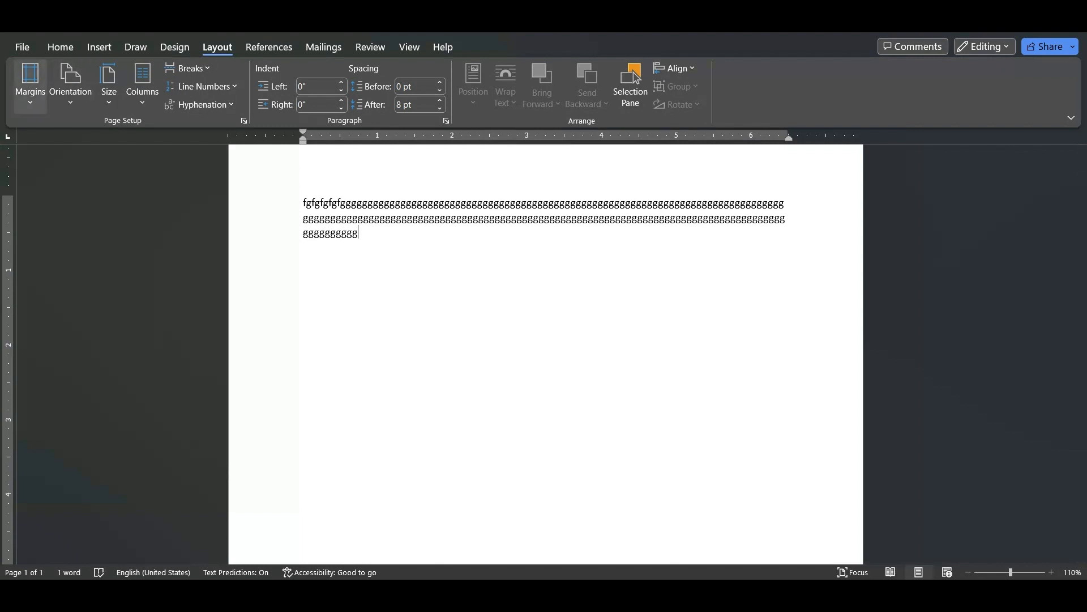
Open the custom margin settings for the document and set the top margin to 1.5"
left_click(30, 85)
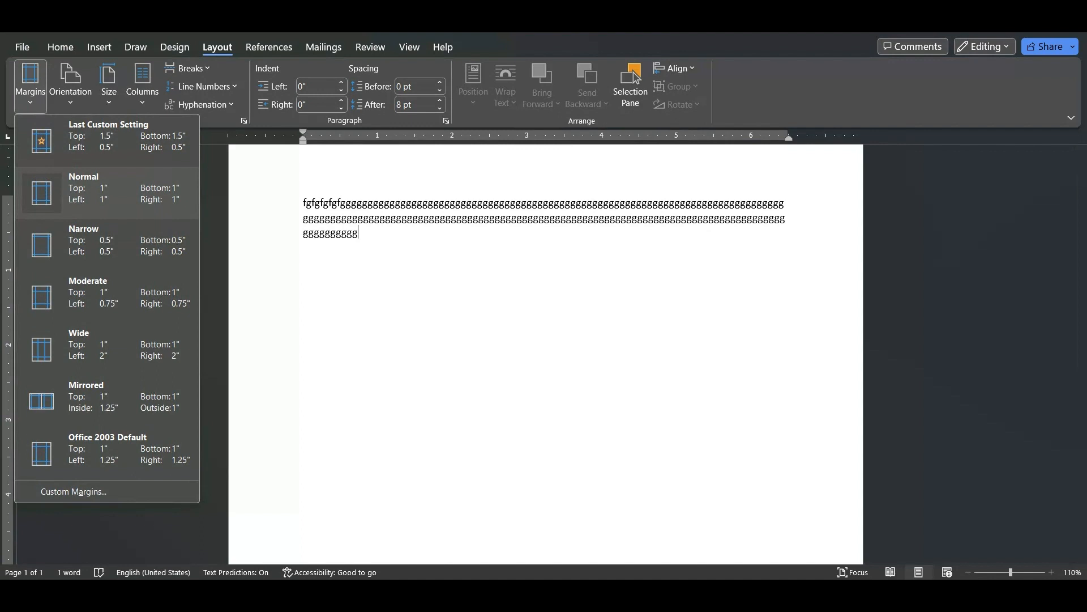
left_click(634, 72)
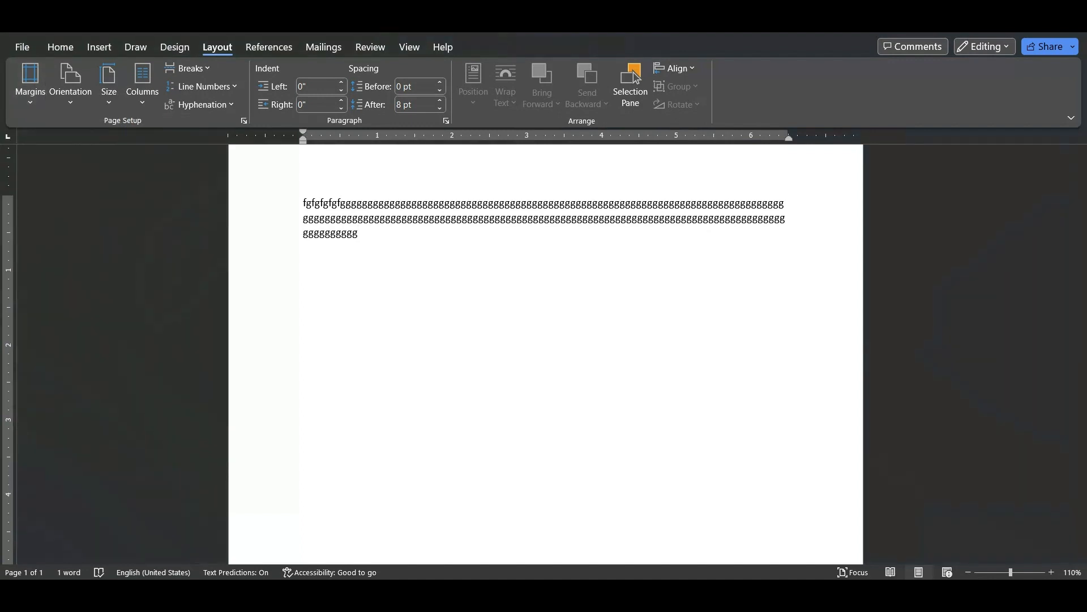
left_click(30, 85)
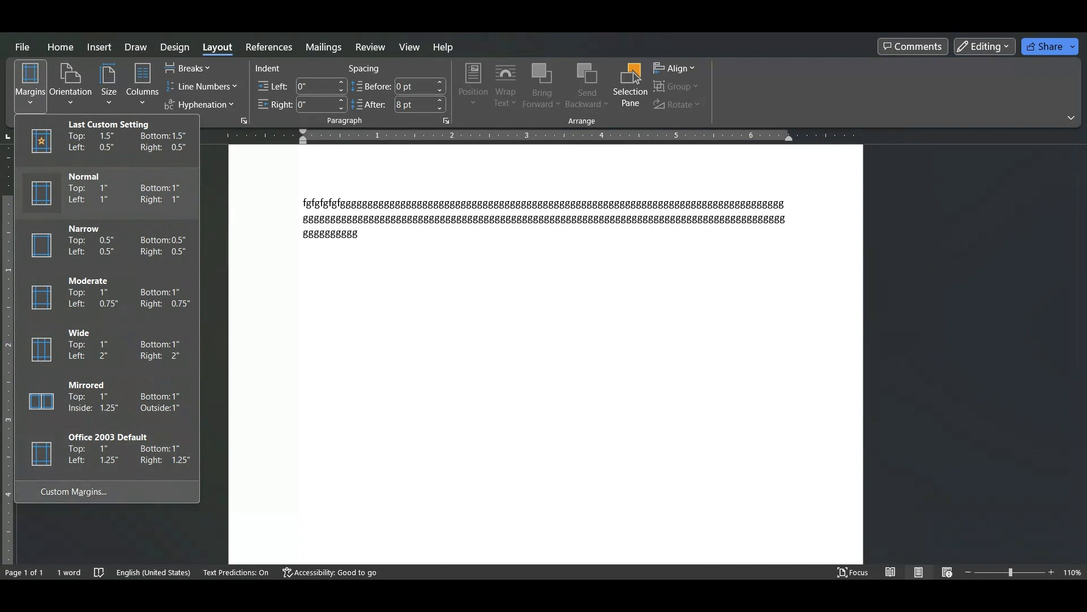
left_click(73, 491)
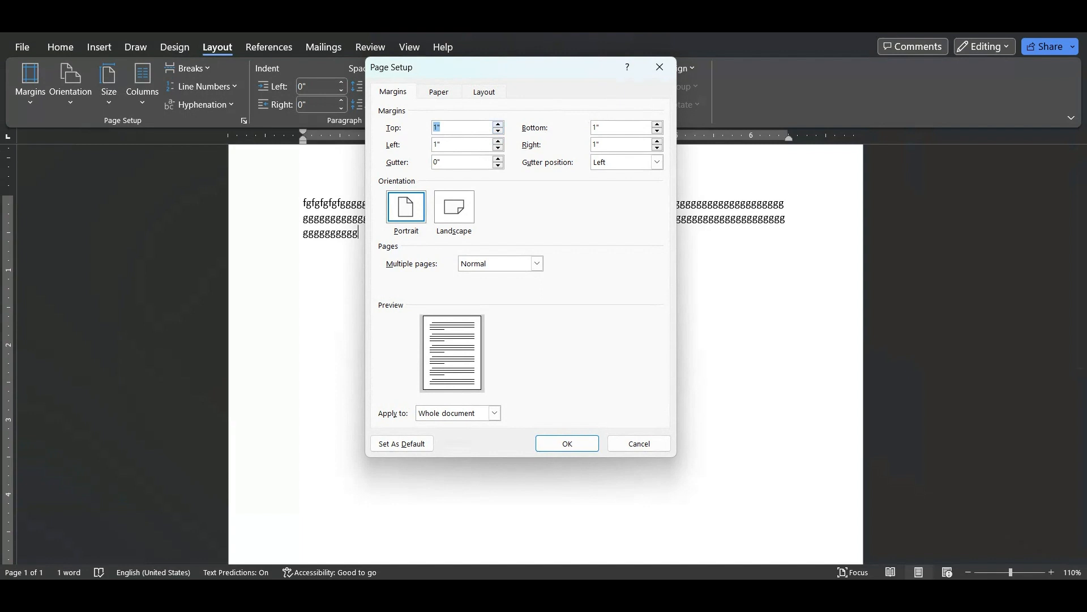
left_click(820, 595)
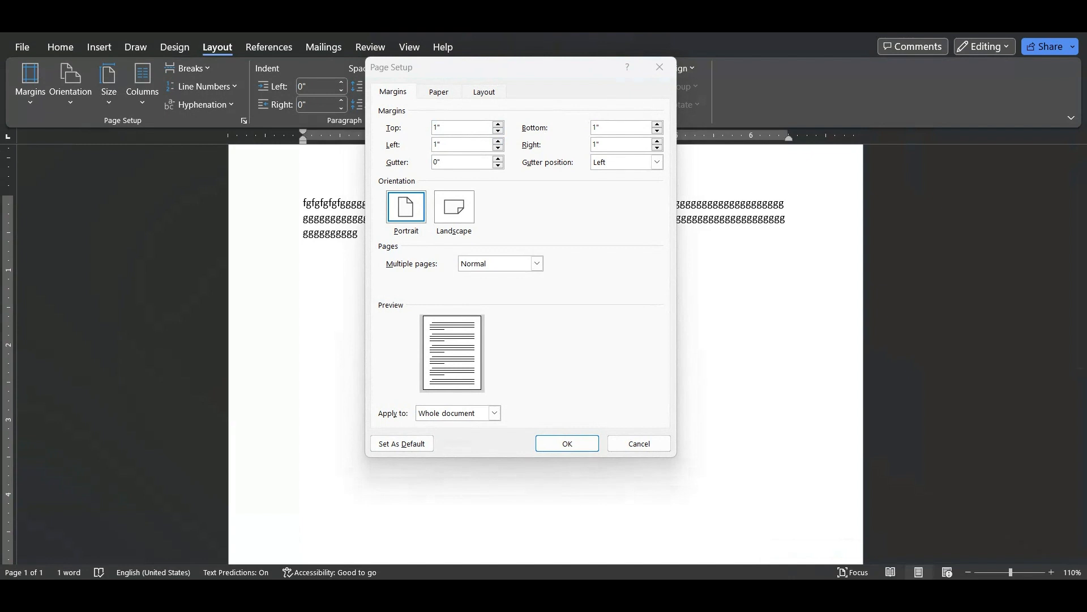
left_click(498, 125)
left_click(498, 124)
left_click(498, 124)
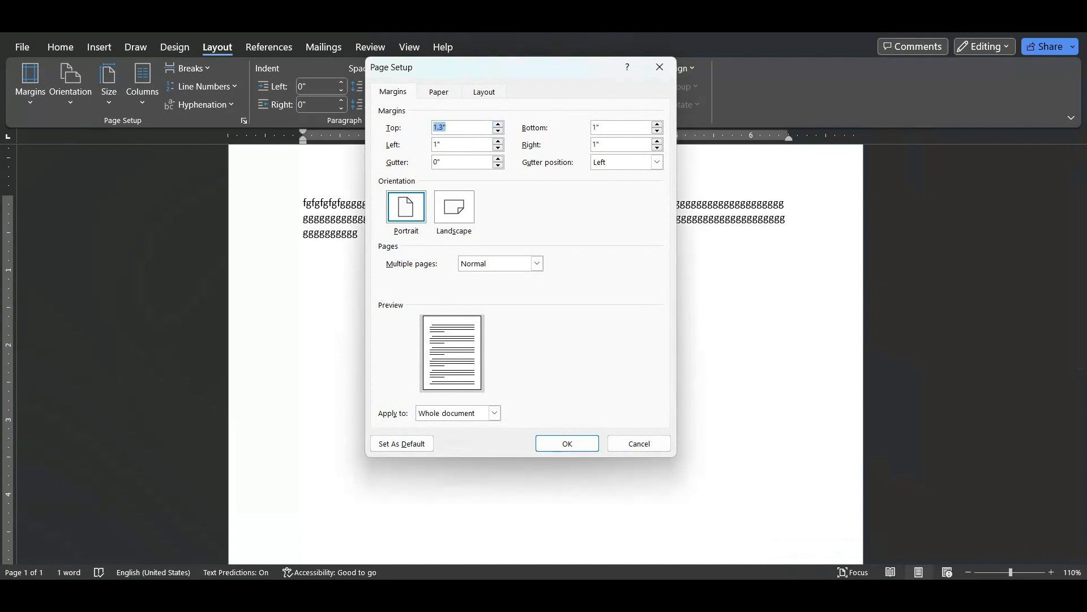
left_click(497, 124)
left_click(497, 124)
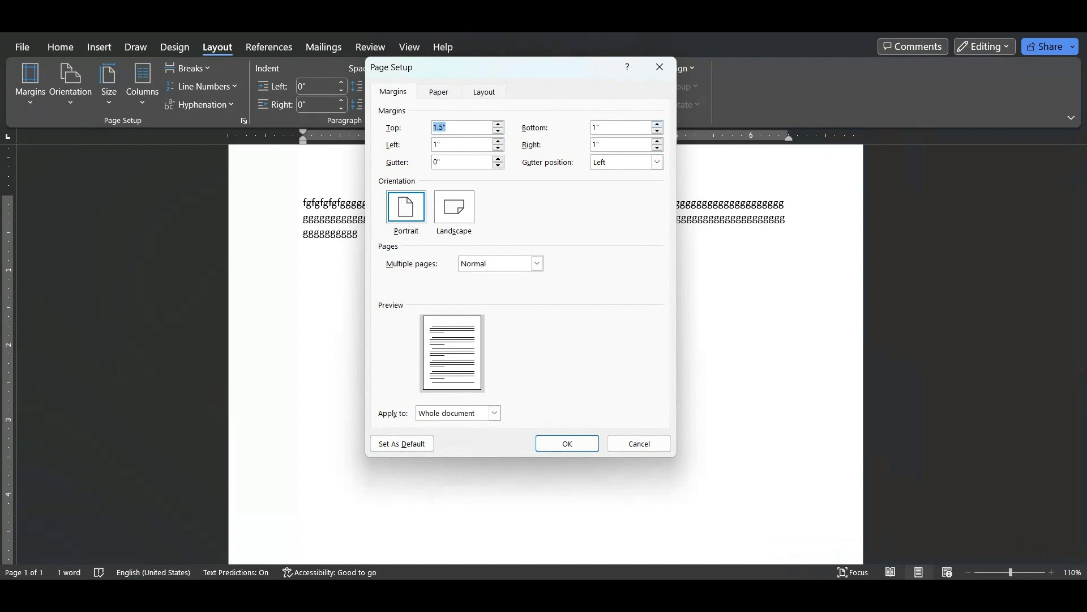
Set the bottom margin to 1.5" and the left and right margins to 0.5", and apply them to the whole document
left_click(657, 124)
left_click(657, 124)
left_click(657, 124)
left_click(498, 148)
left_click(656, 141)
left_click(657, 148)
left_click(657, 148)
left_click(657, 147)
left_click(657, 148)
left_click(657, 147)
left_click(657, 148)
key("Return")
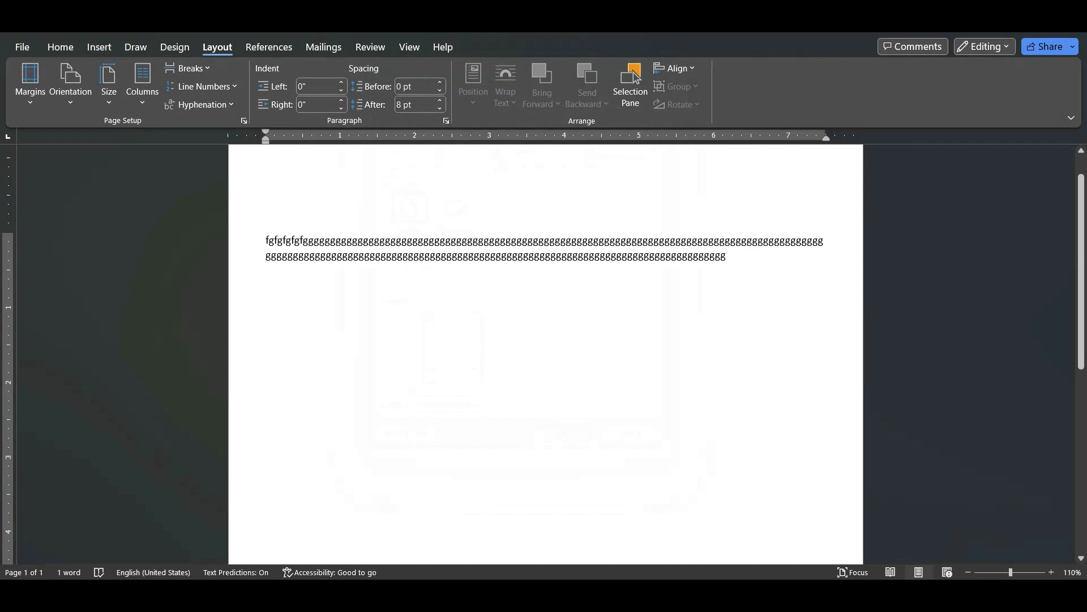
Examine how the placeholder text sits within the new margins, from the top to the bottom of the page and at full-page view
scroll(637, 77, "down", 8)
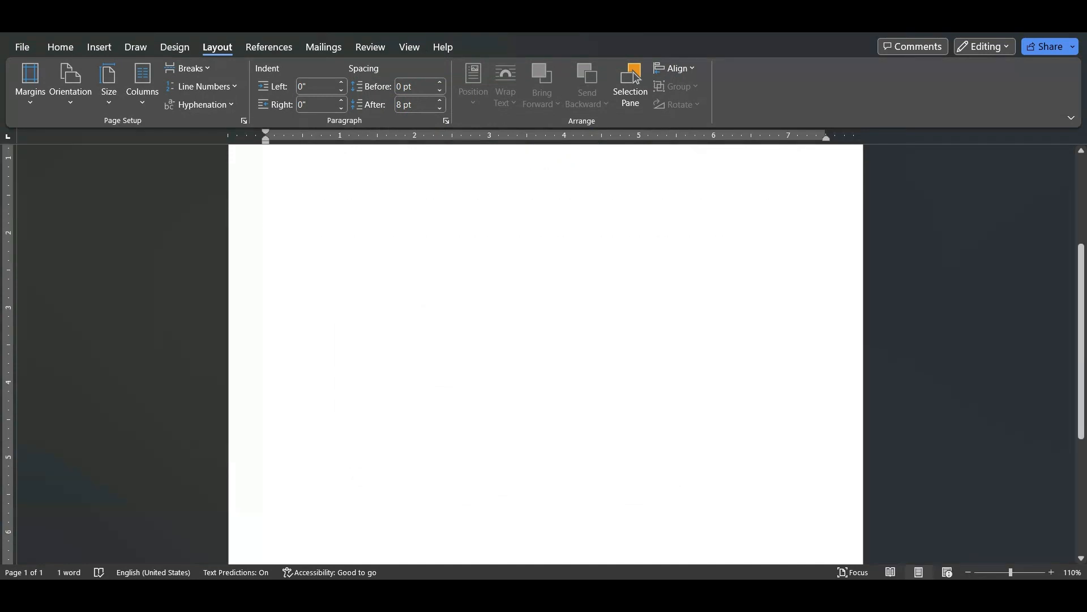
scroll(637, 78, "up", 9)
scroll(637, 77, "down", 1)
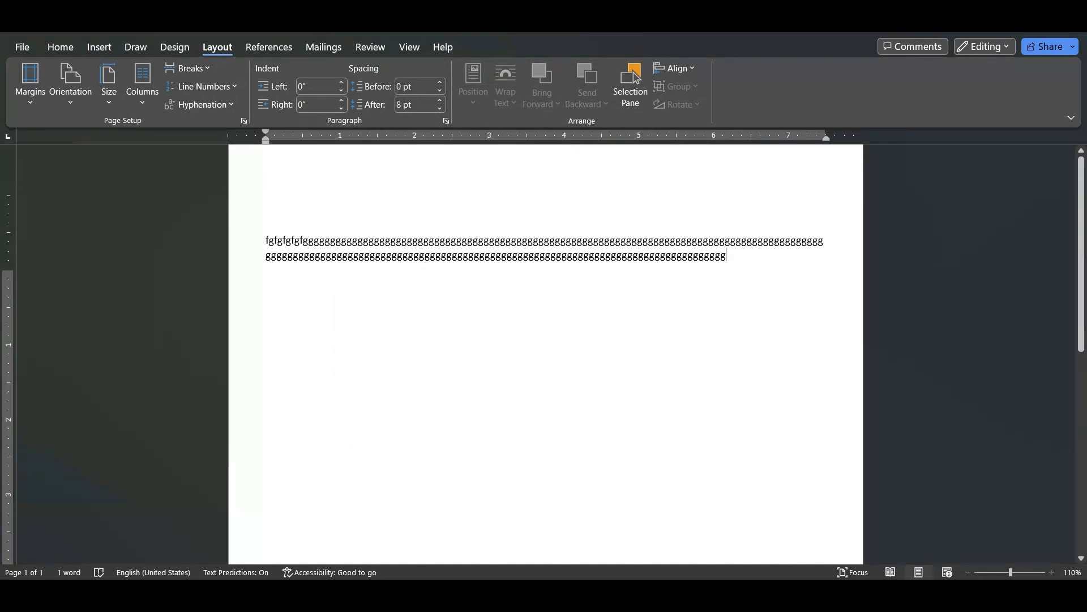
scroll(637, 78, "up", 1)
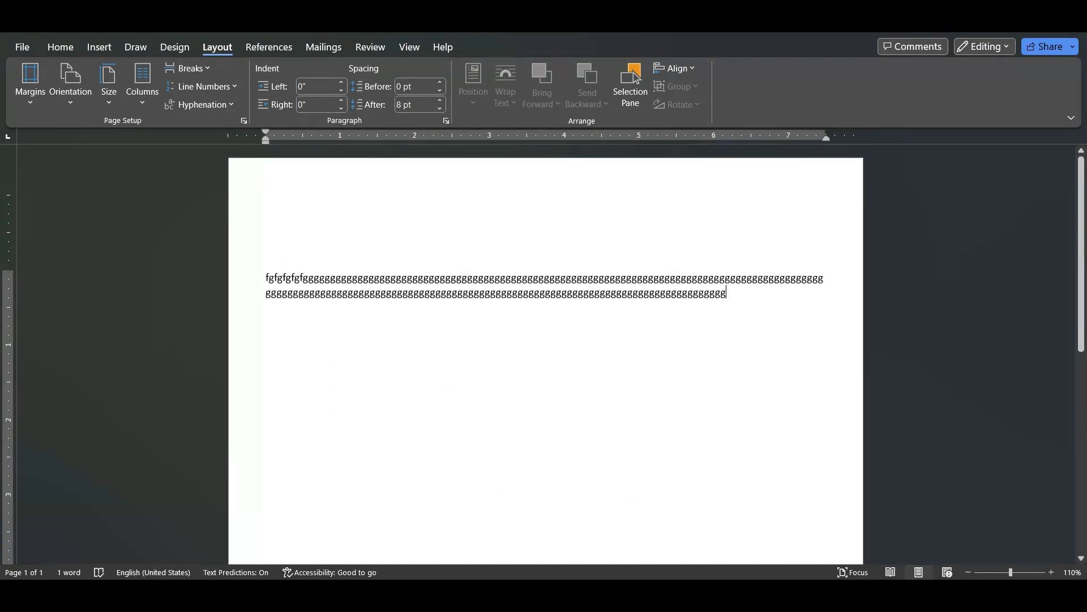
scroll(637, 78, "down", 10)
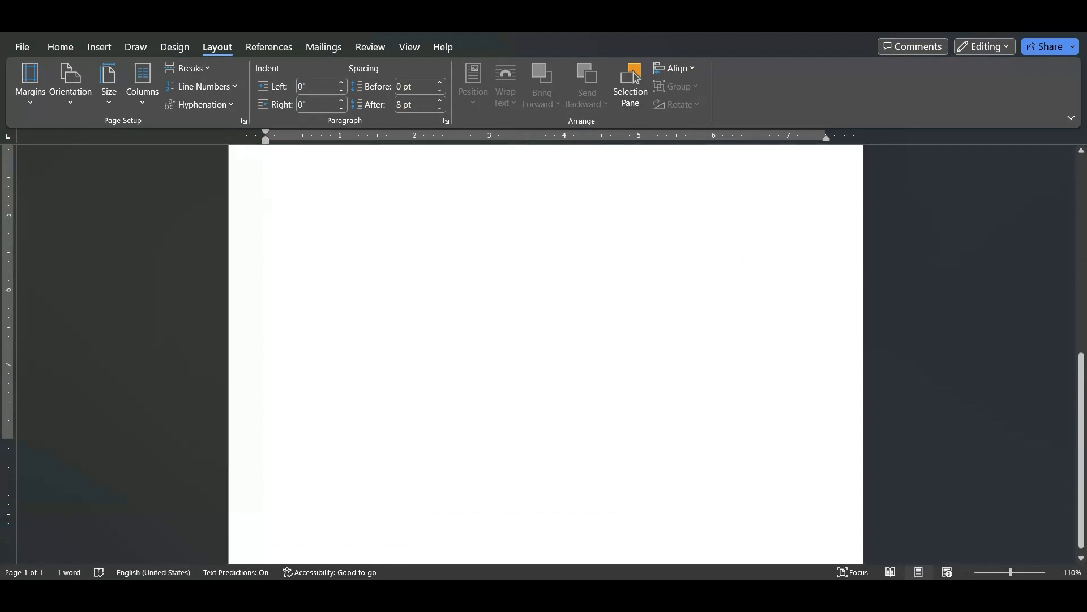
scroll(637, 78, "up", 10)
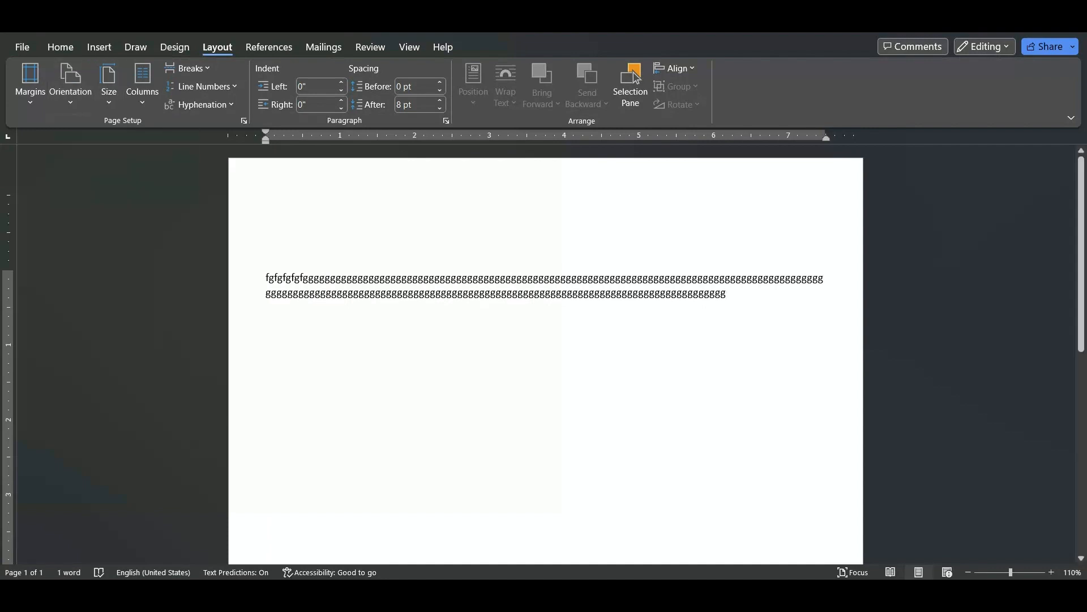
scroll(546, 360, "down", 4)
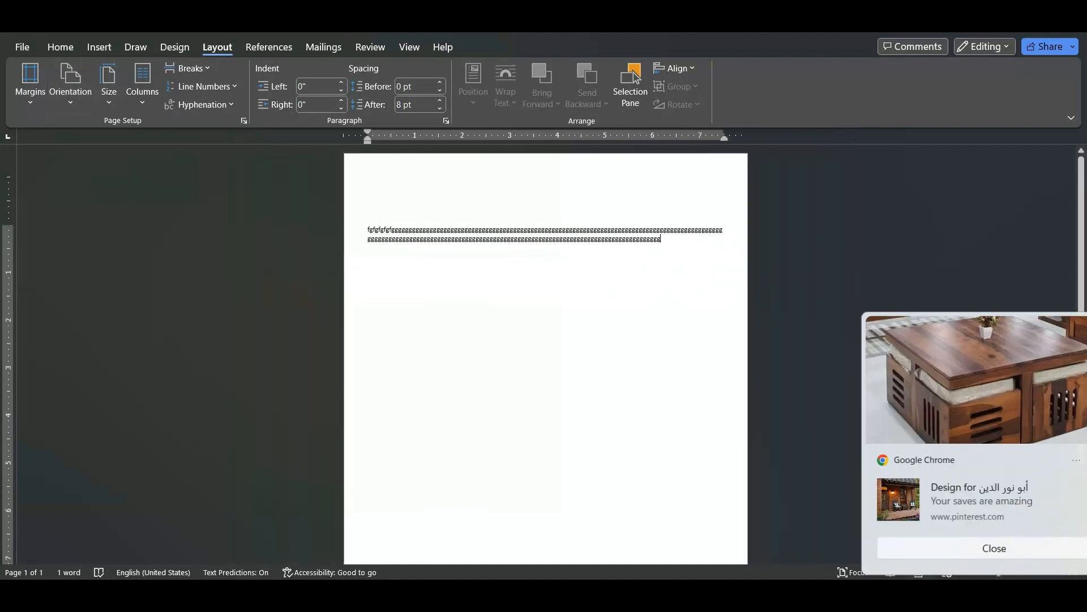
scroll(546, 360, "down", 2)
scroll(637, 78, "down", 1)
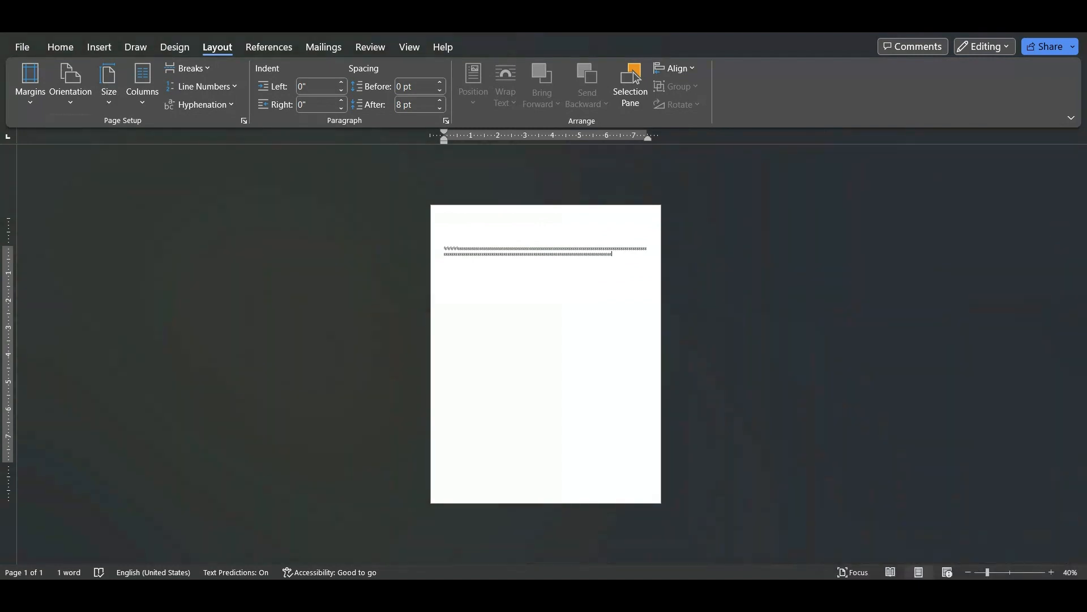
Switch the page orientation to landscape and return it to portrait
left_click(70, 85)
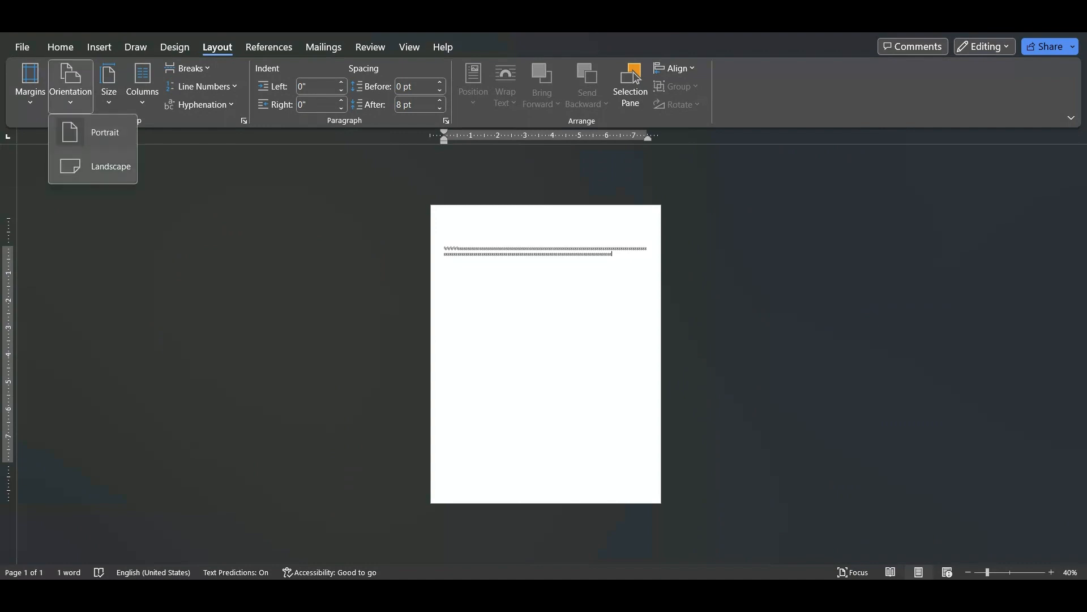
left_click(99, 166)
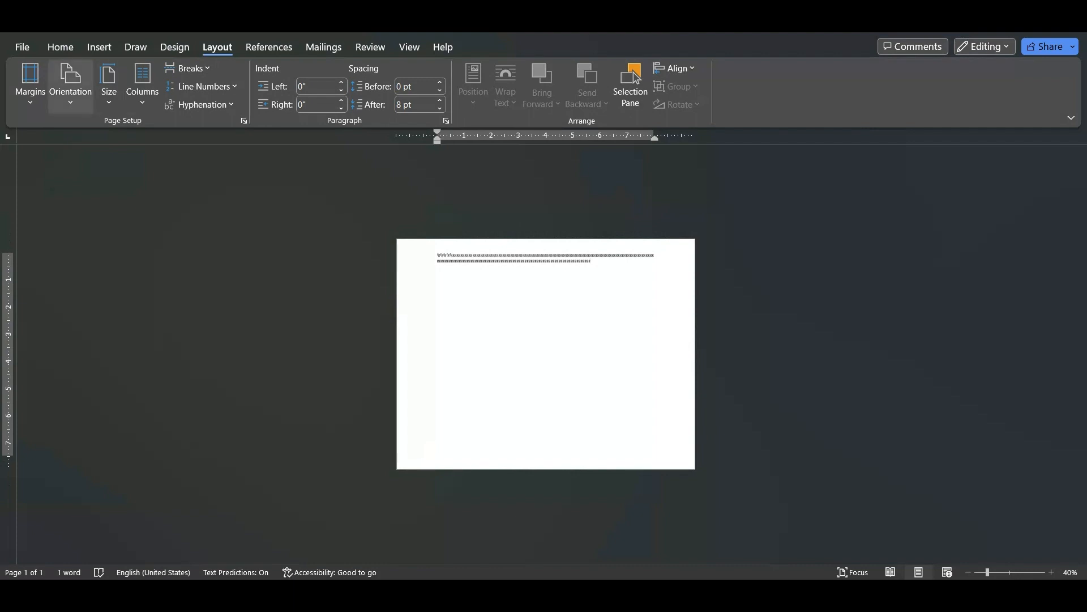
left_click(71, 85)
left_click(93, 133)
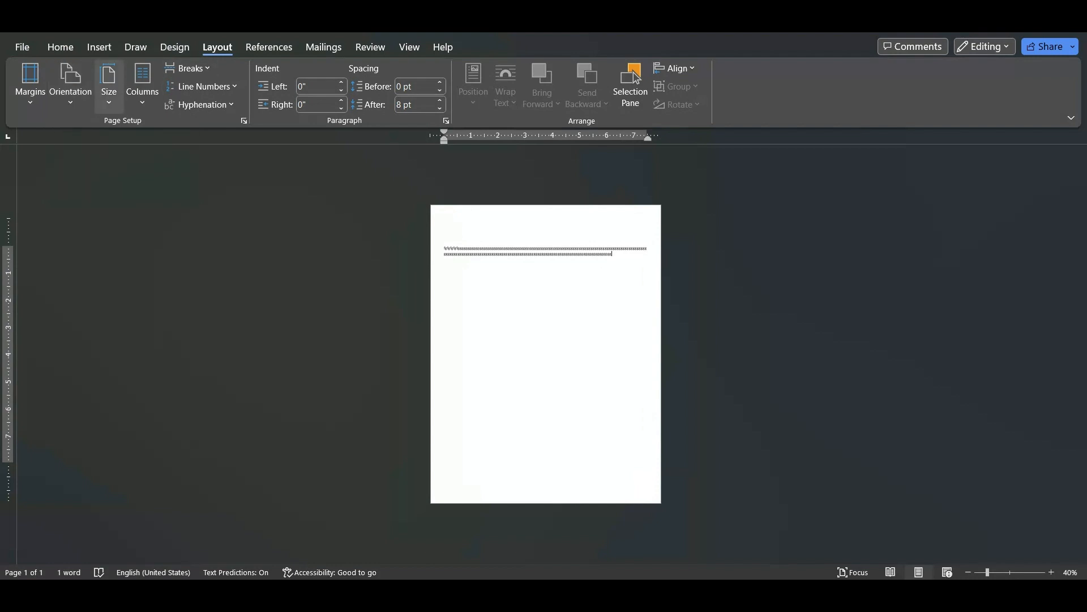
Set the paper size to A4 (8.27" x 11.69") and review the other available paper sizes without changing it
left_click(109, 84)
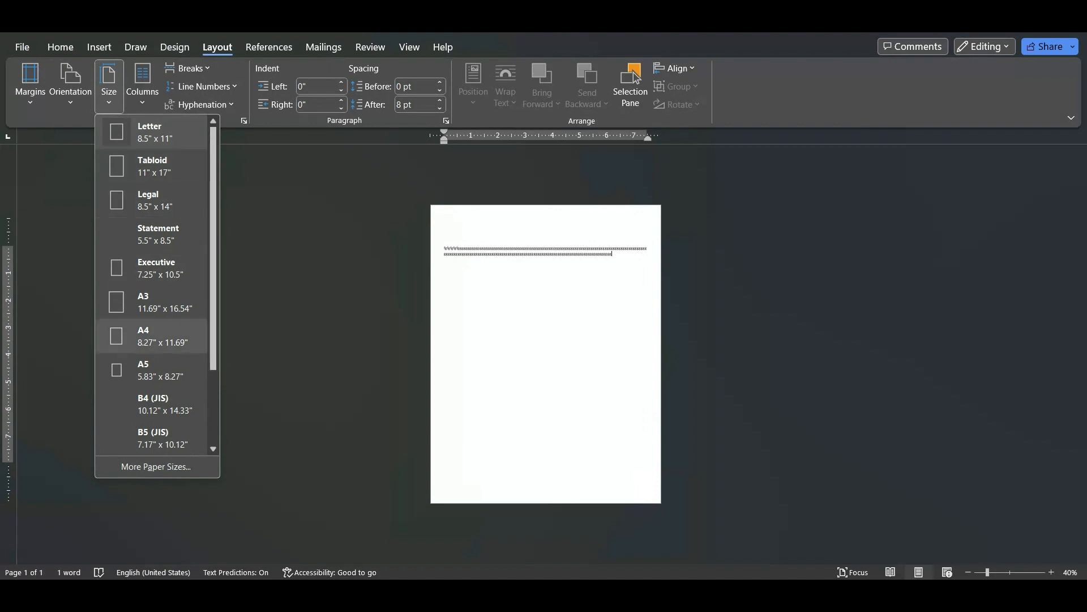
left_click(152, 335)
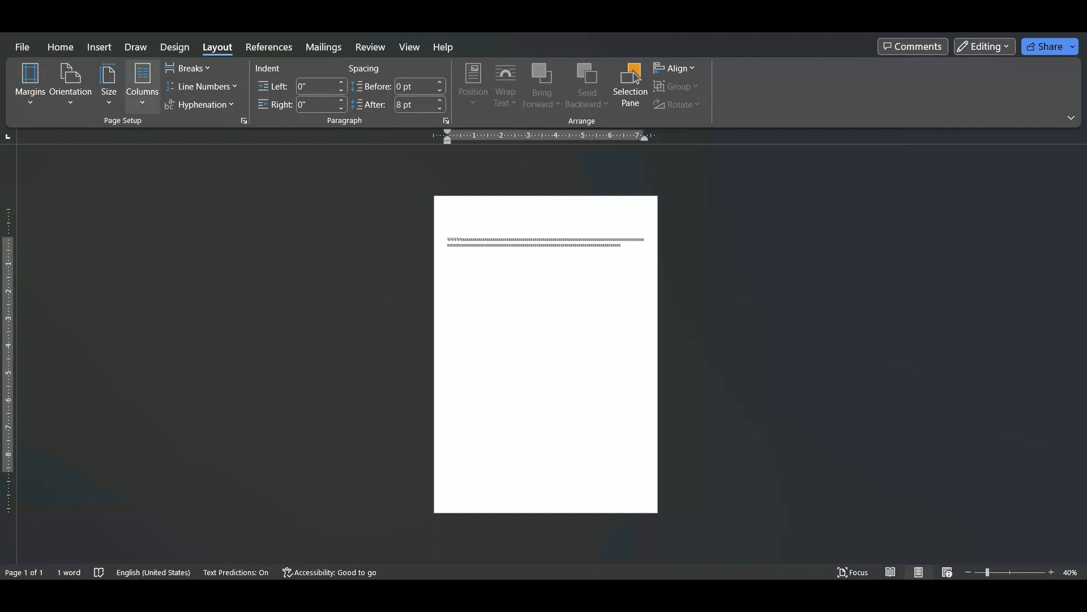
left_click(108, 85)
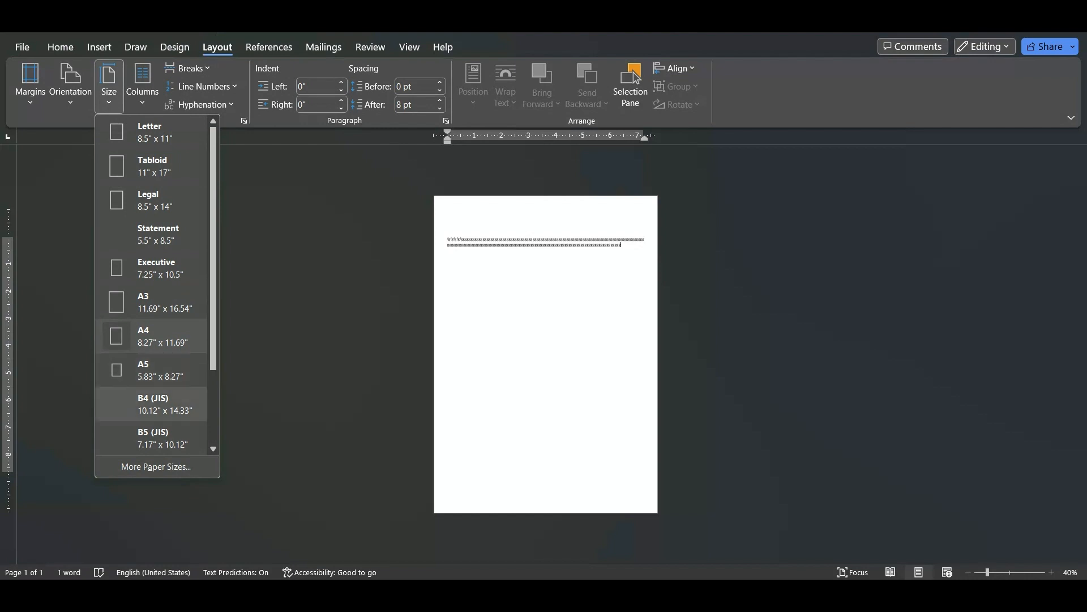
scroll(153, 404, "down", 1)
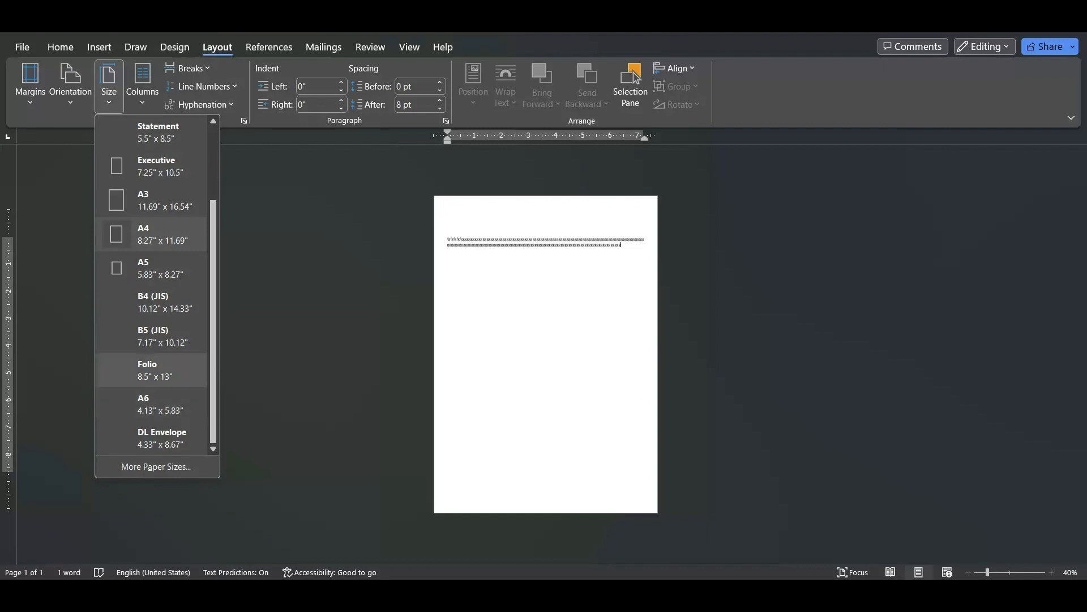
scroll(153, 371, "up", 1)
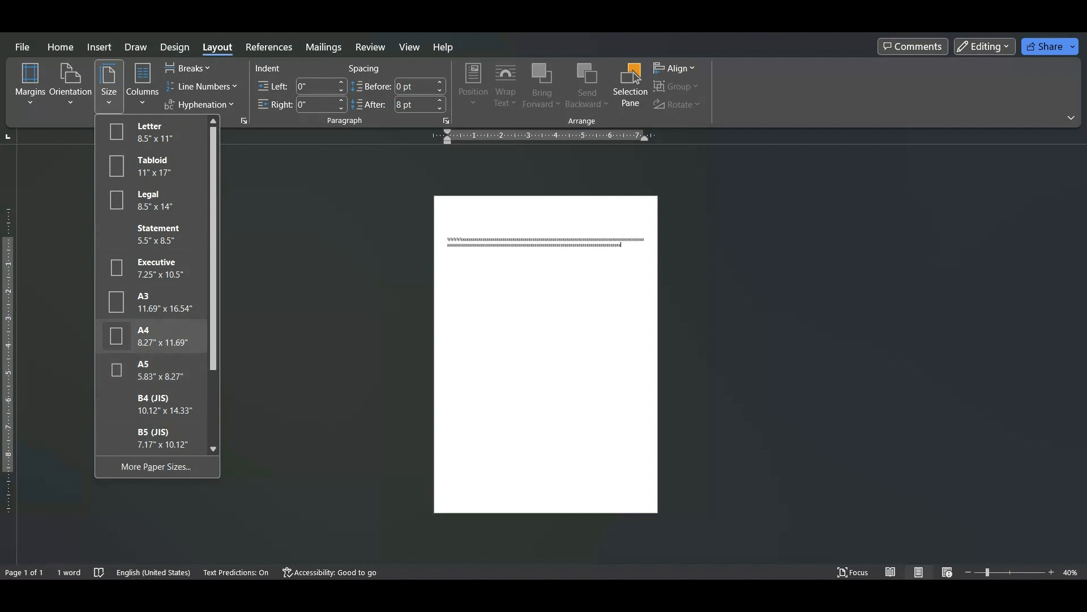
key("Escape")
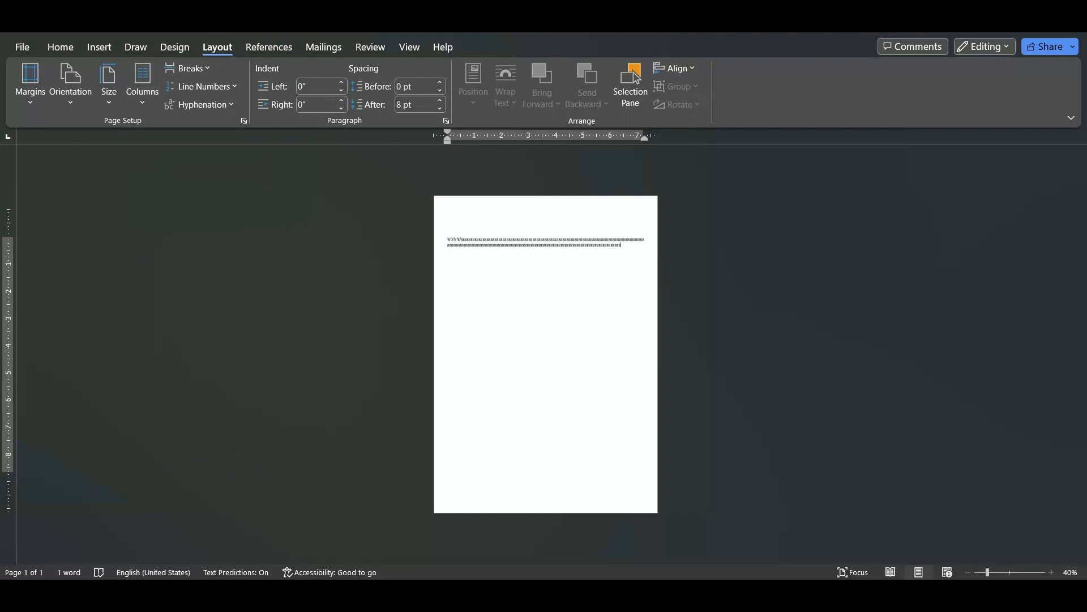
Copy the whole placeholder paragraph and paste it repeatedly below itself to fill most of the page
scroll(546, 354, "up", 6)
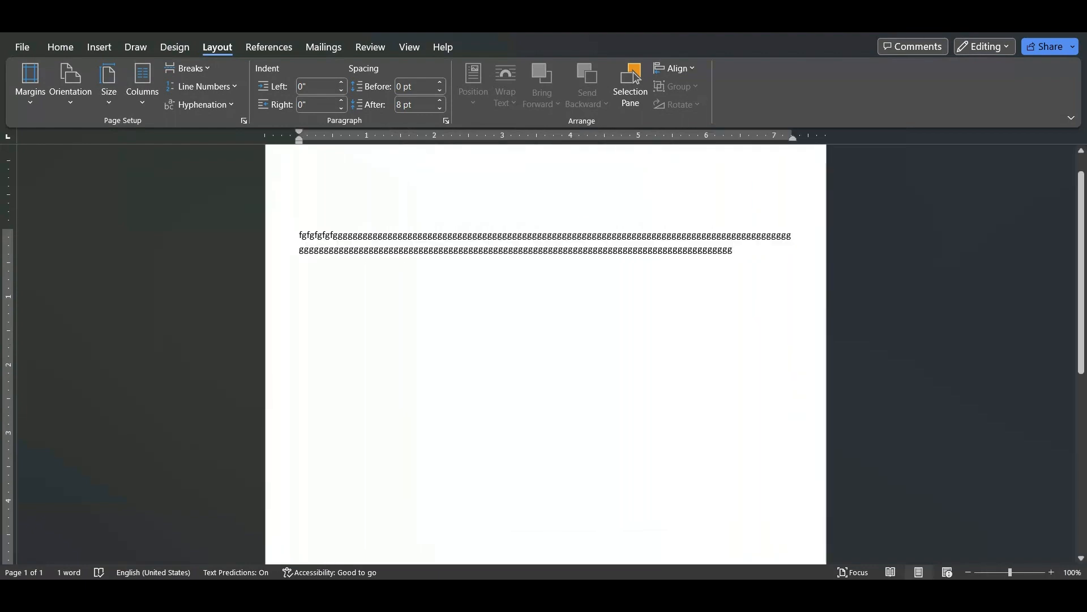
left_click_drag(299, 235, 736, 253)
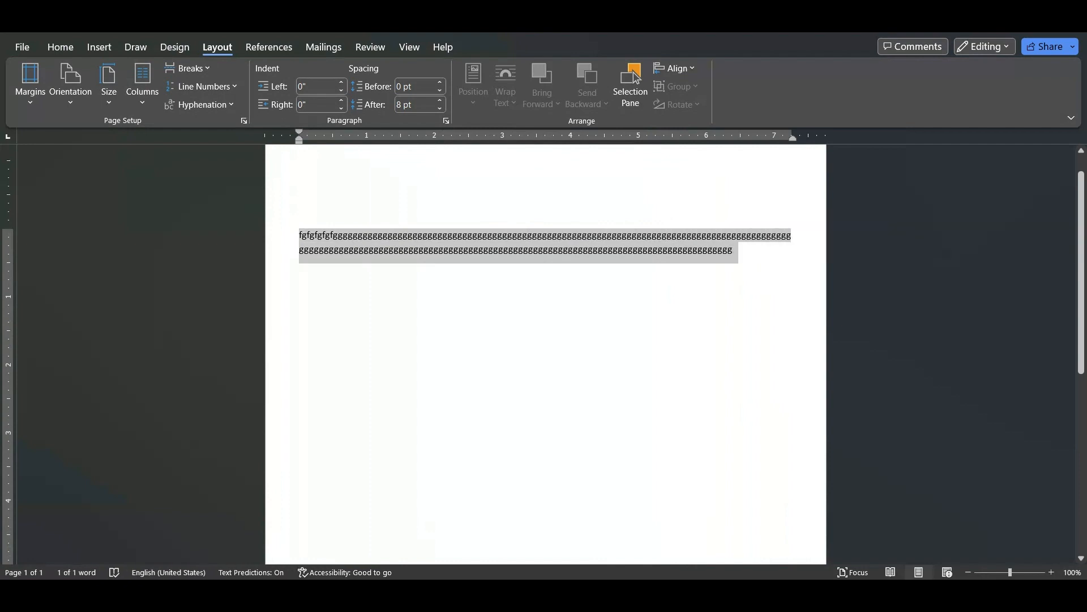
key("Right")
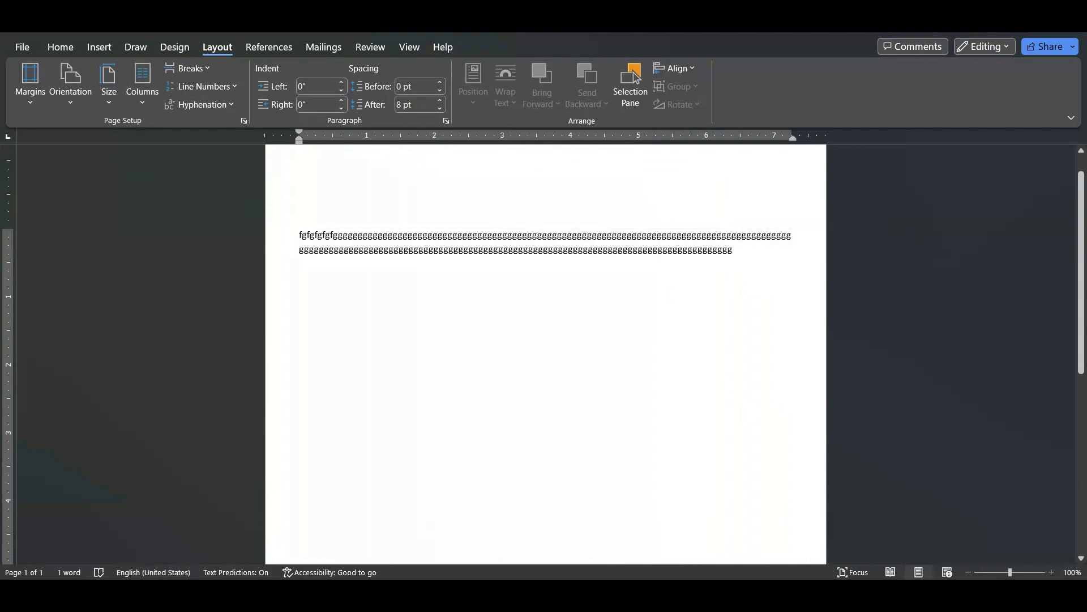
key("ctrl+v")
key("ctrl+v")
key("ctrl+v")
key("ctrl+v")
key("ctrl+v")
key("ctrl+v")
key("ctrl+v")
key("ctrl+v")
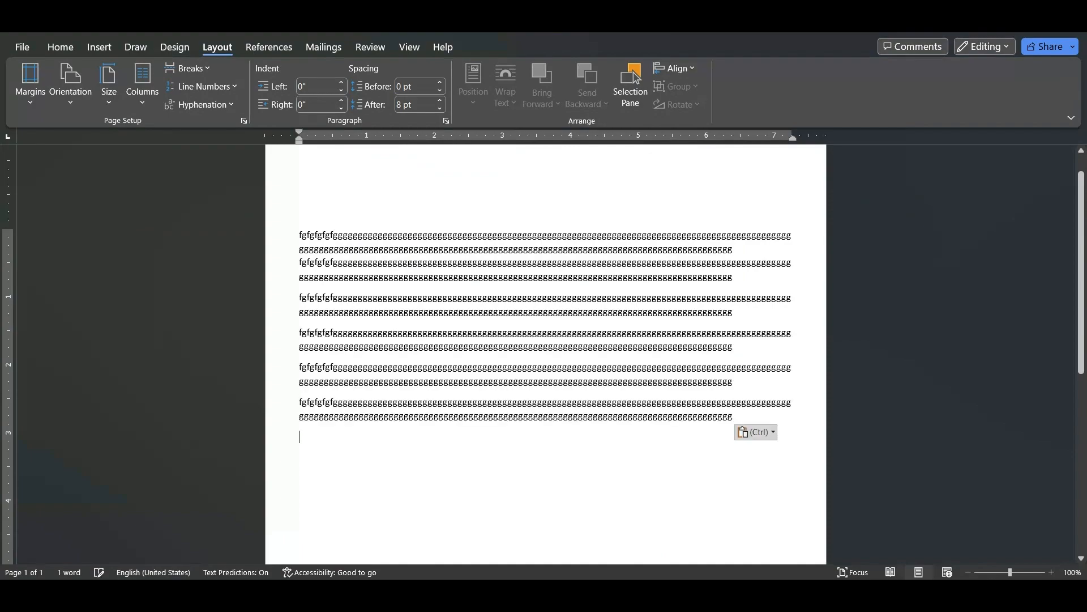
key("ctrl+v")
key("ctrl+v")
key("ctrl+v")
key("ctrl+v")
key("ctrl+v")
key("ctrl+v")
key("ctrl+v")
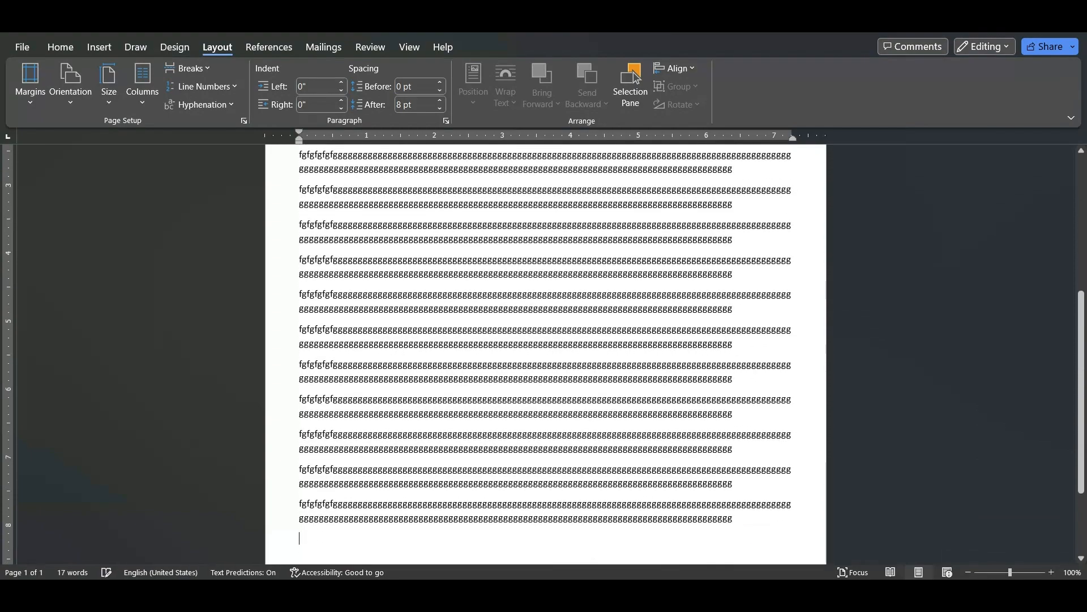
Arrange all of the document's text in two columns and switch it to three columns
scroll(635, 78, "down", 4, "ctrl")
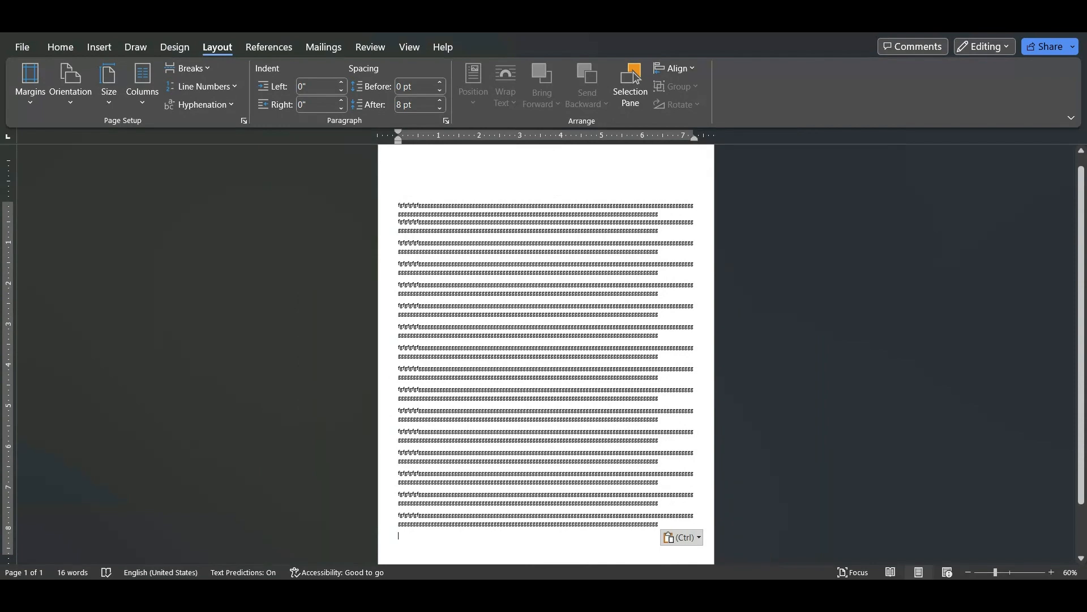
key("ctrl+a")
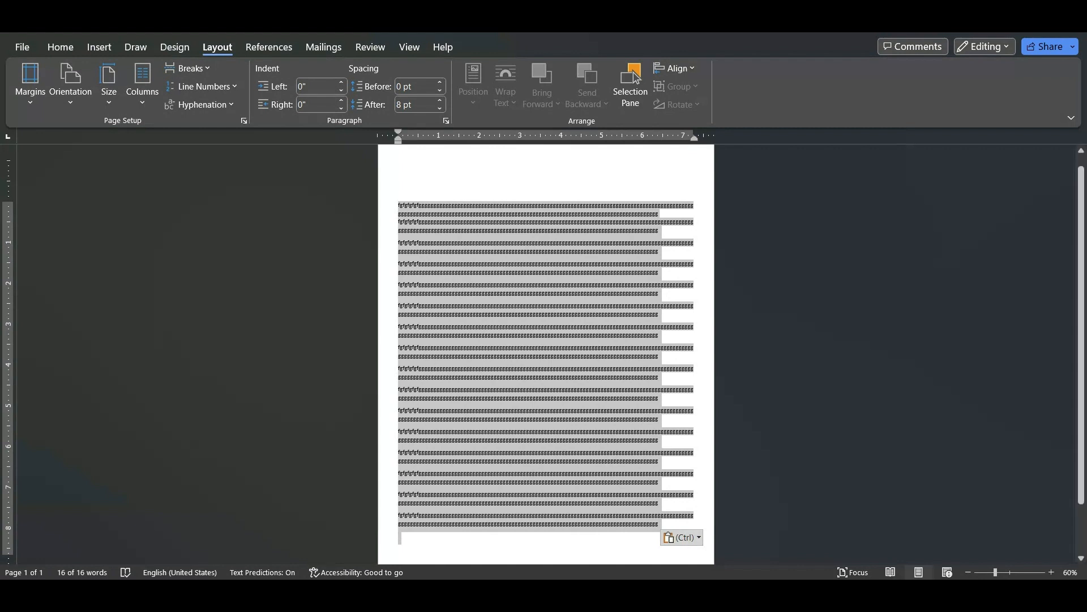
left_click(142, 86)
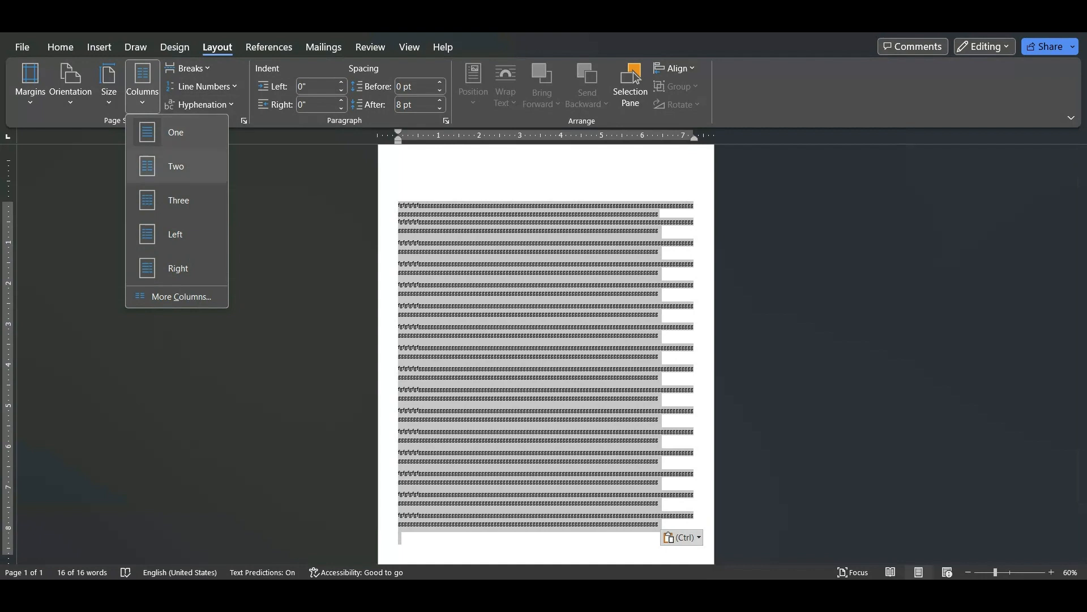
left_click(176, 166)
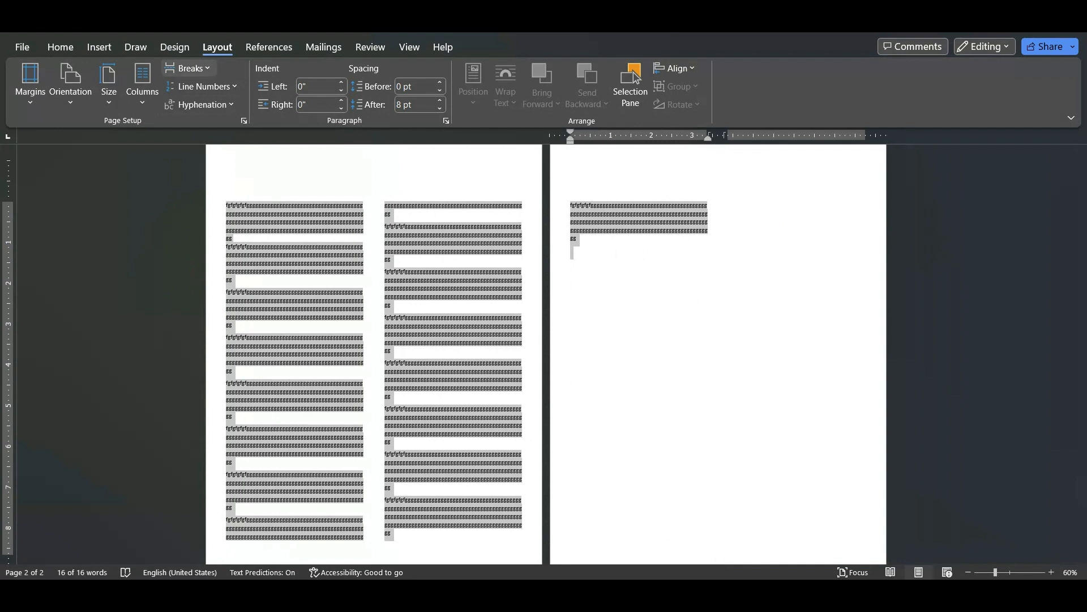
left_click(142, 85)
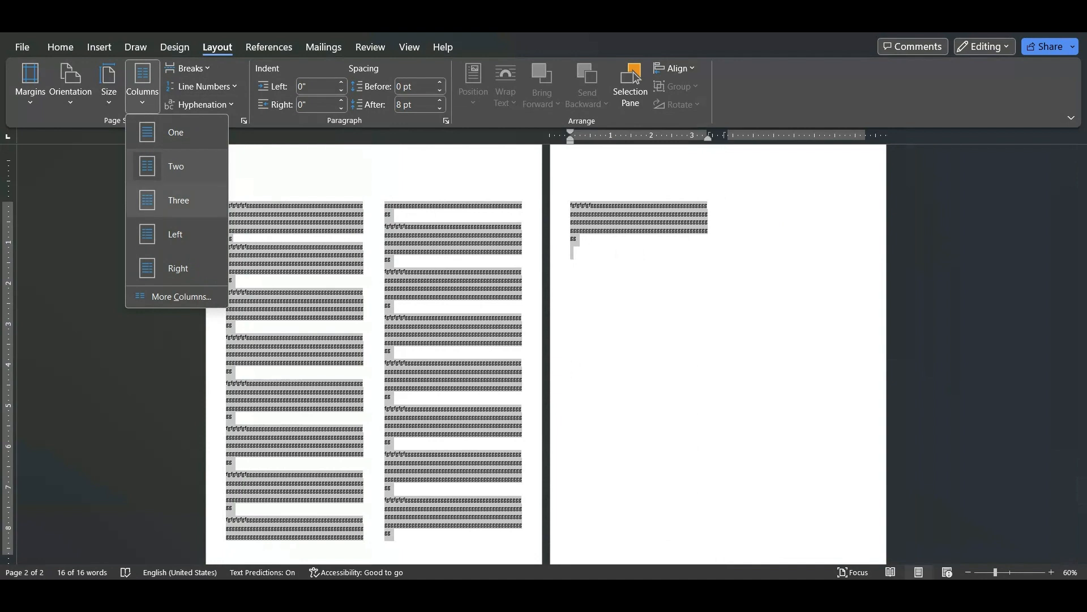
left_click(178, 201)
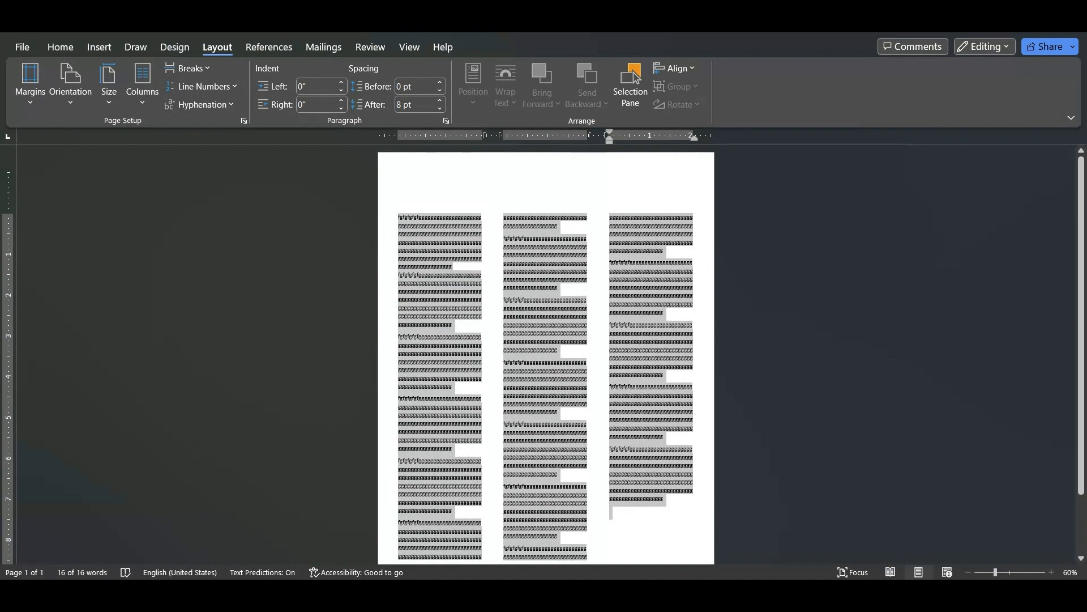
Change the selected text to five equal-width columns and check the layout across both pages
left_click(142, 85)
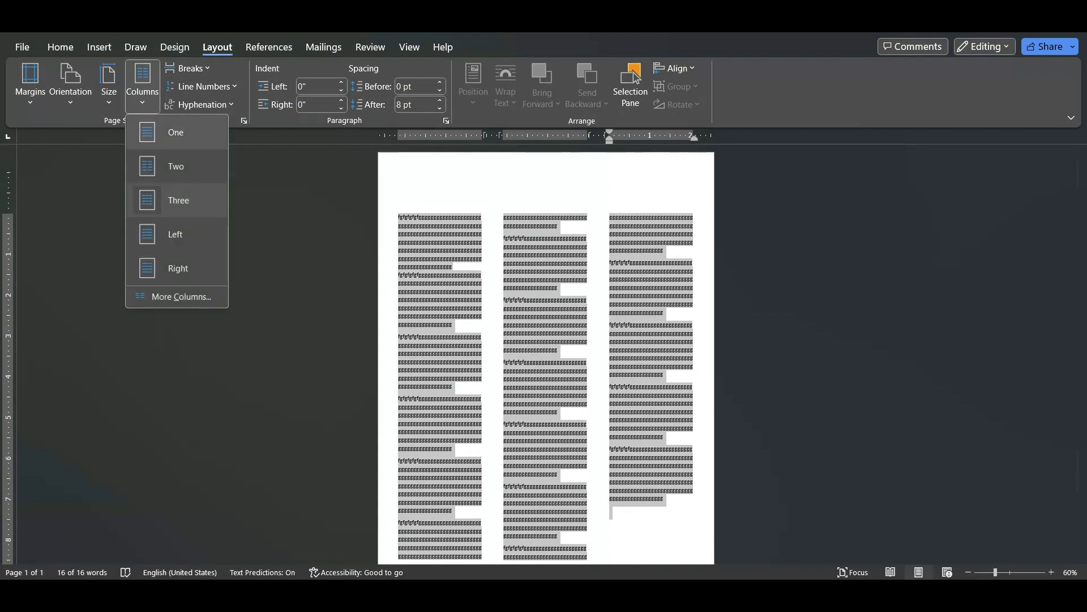
left_click(182, 296)
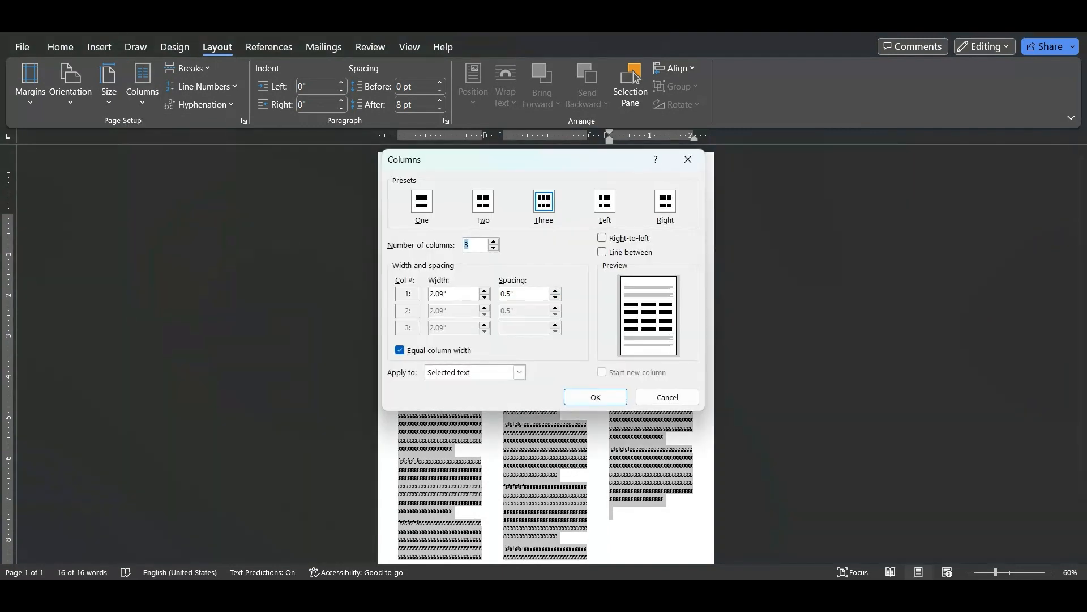
key("Up")
key("Up")
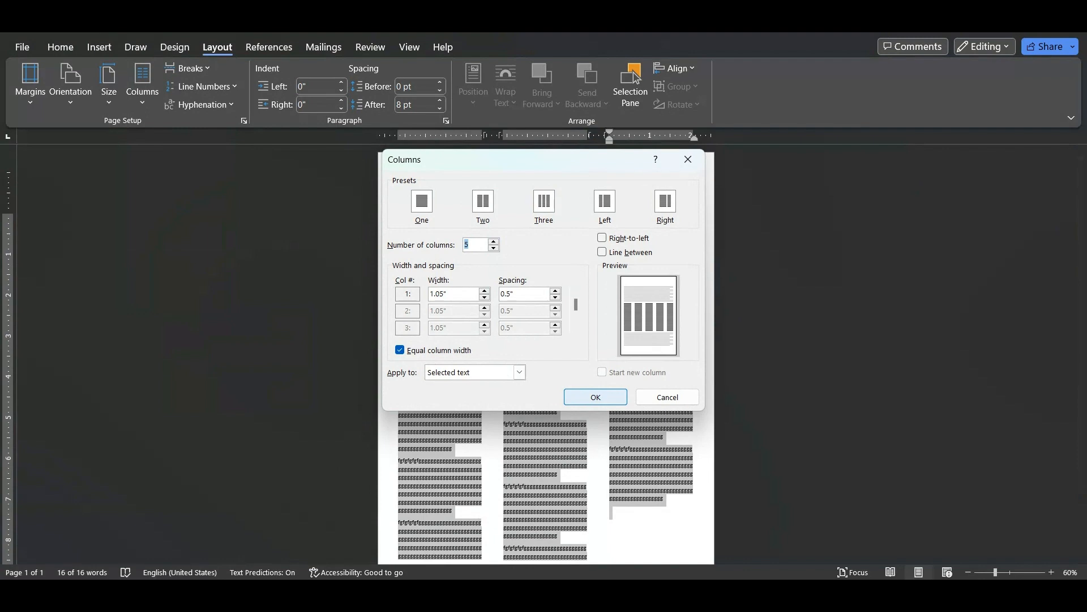
key("Return")
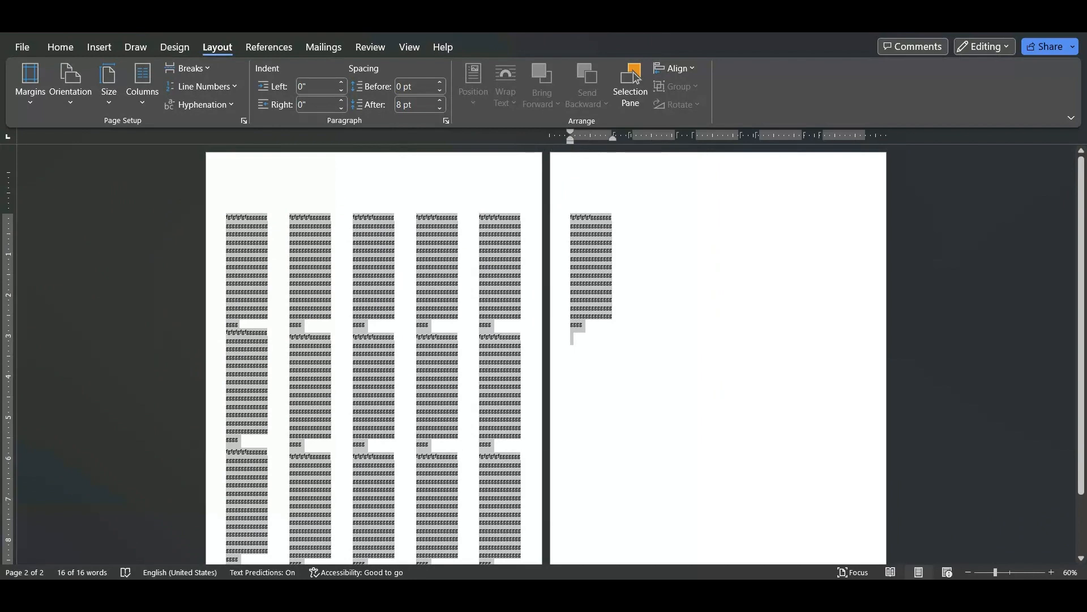
scroll(546, 354, "down", 3)
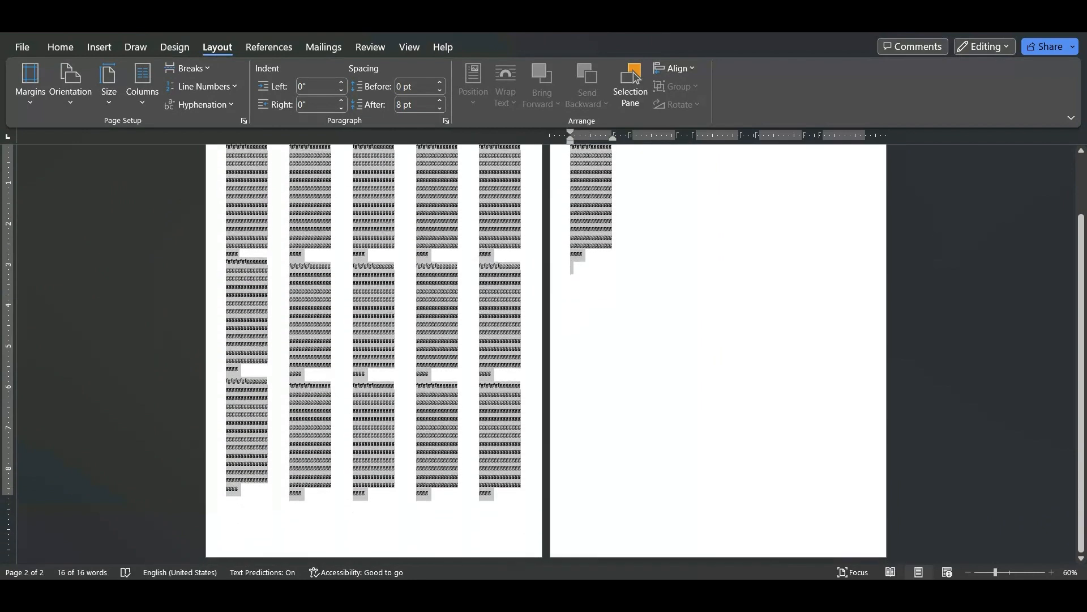
scroll(546, 354, "up", 3)
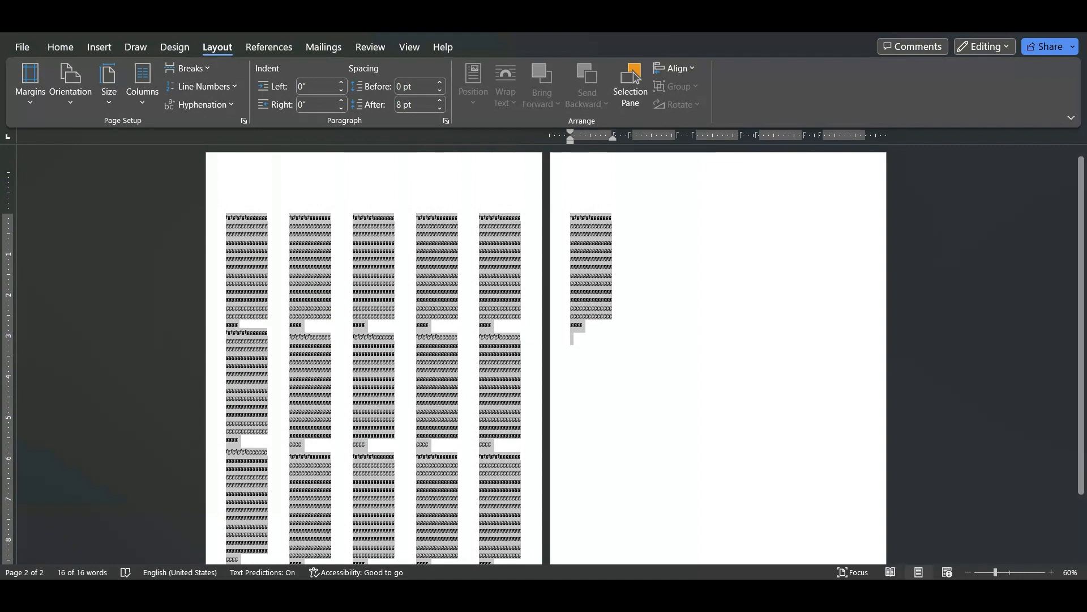
Reselect all the text, set its column count to 3 in the column settings and turn off equal column width
left_click(366, 325)
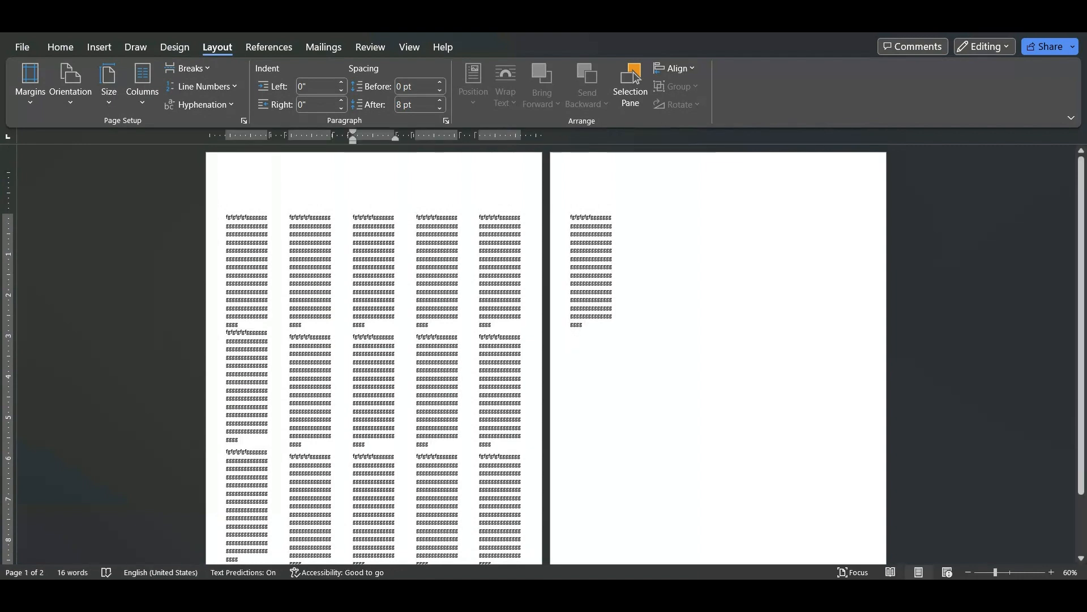
key("ctrl+a")
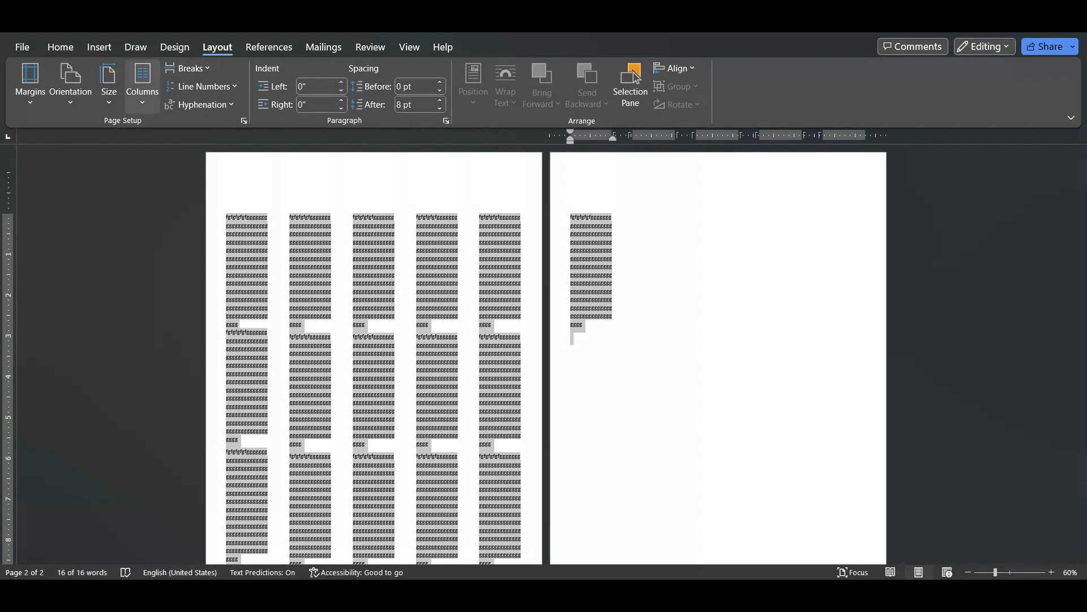
left_click(142, 85)
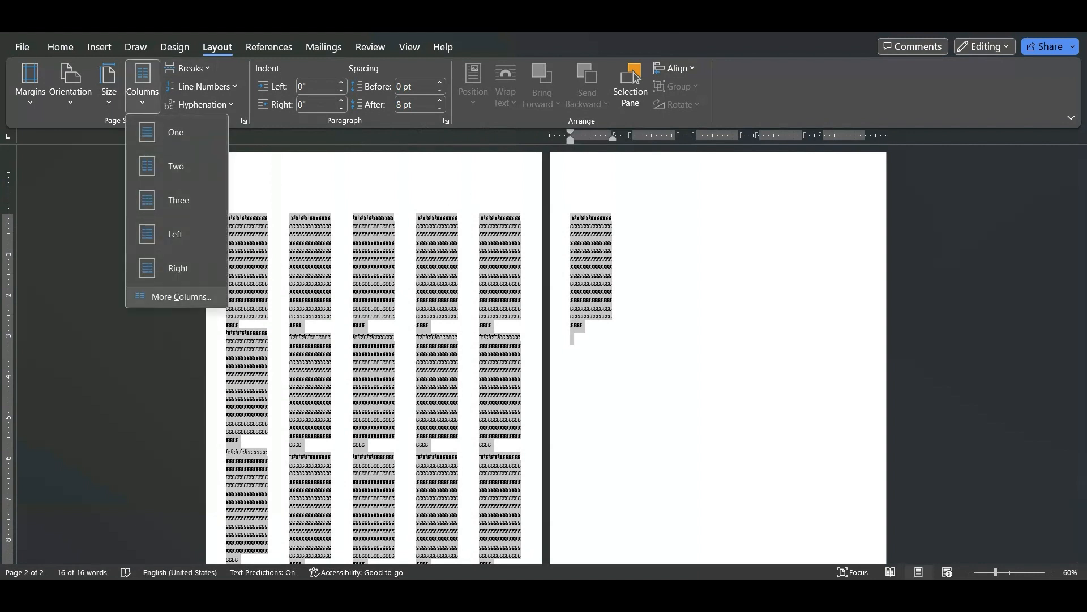
left_click(173, 296)
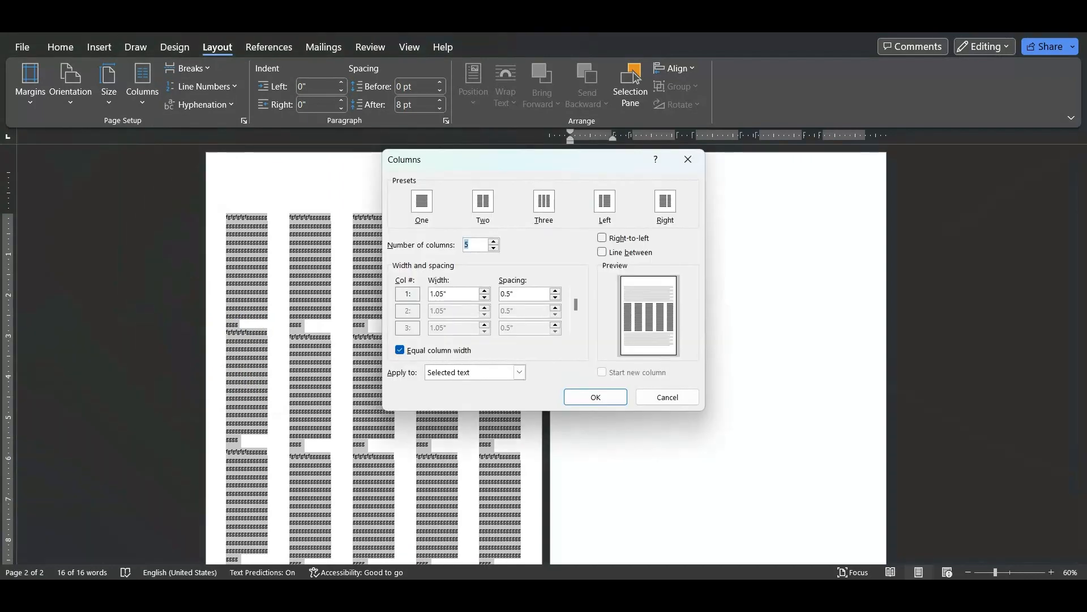
key("Down")
key("Down")
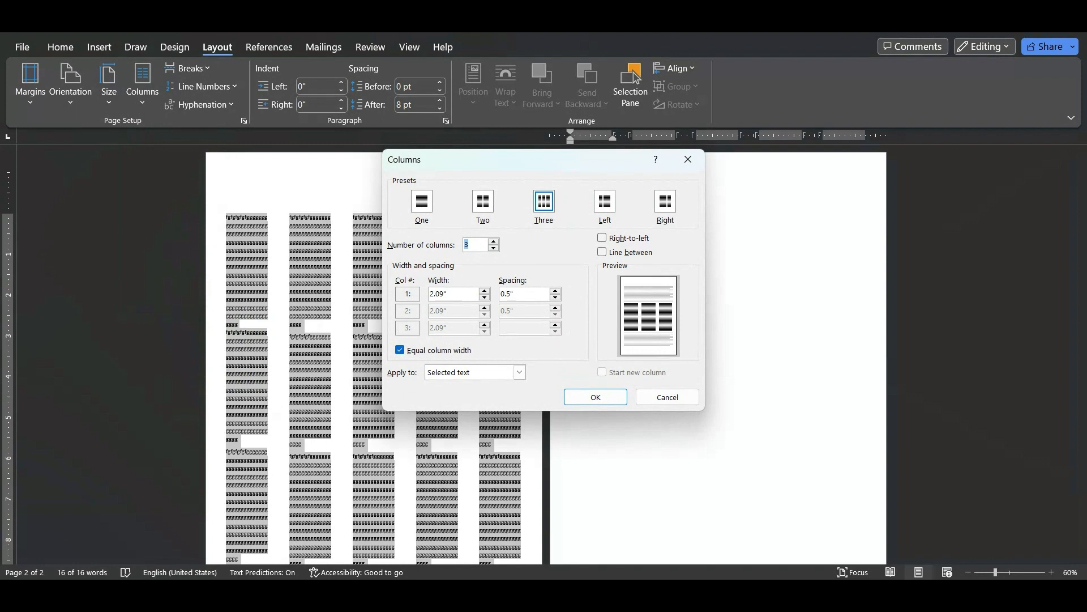
key("alt+e")
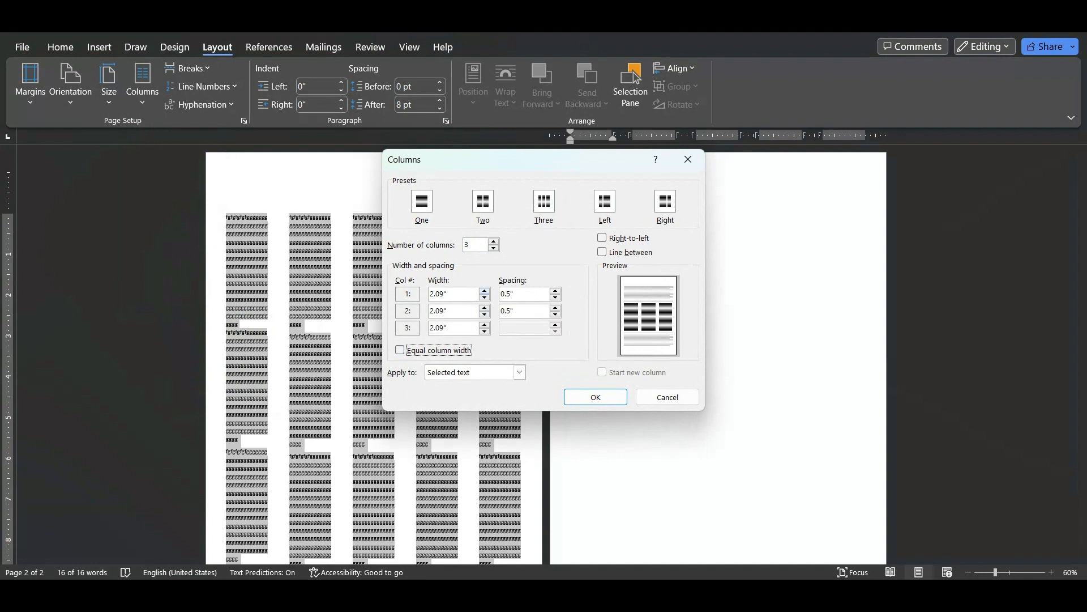
Widen the first column to 3.4", apply the column settings and check the layout down the page
left_click(484, 291)
left_click(484, 290)
left_click(485, 291)
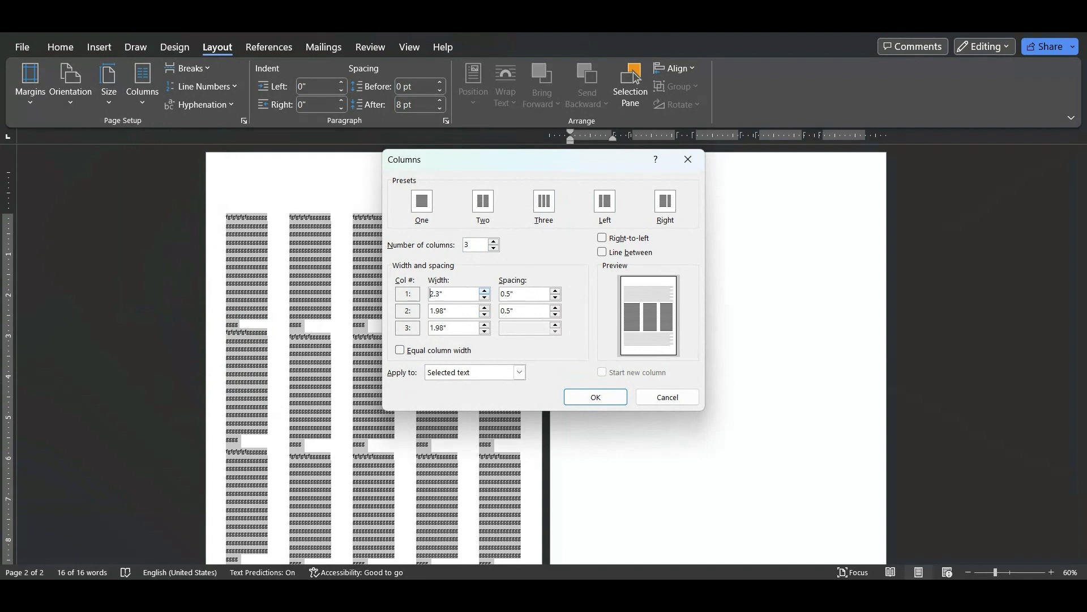
left_click(484, 291)
left_click(484, 290)
left_click(484, 290)
left_click(484, 290)
left_click(484, 291)
left_click(484, 291)
left_click(484, 291)
left_click(485, 291)
left_click(484, 291)
left_click(484, 290)
left_click(485, 291)
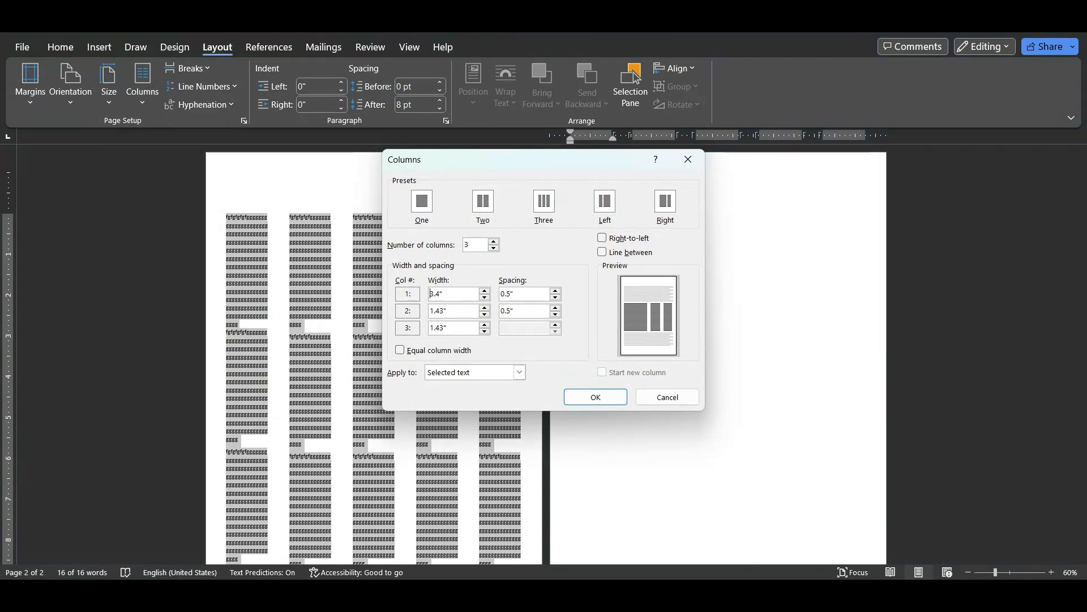
key("Return")
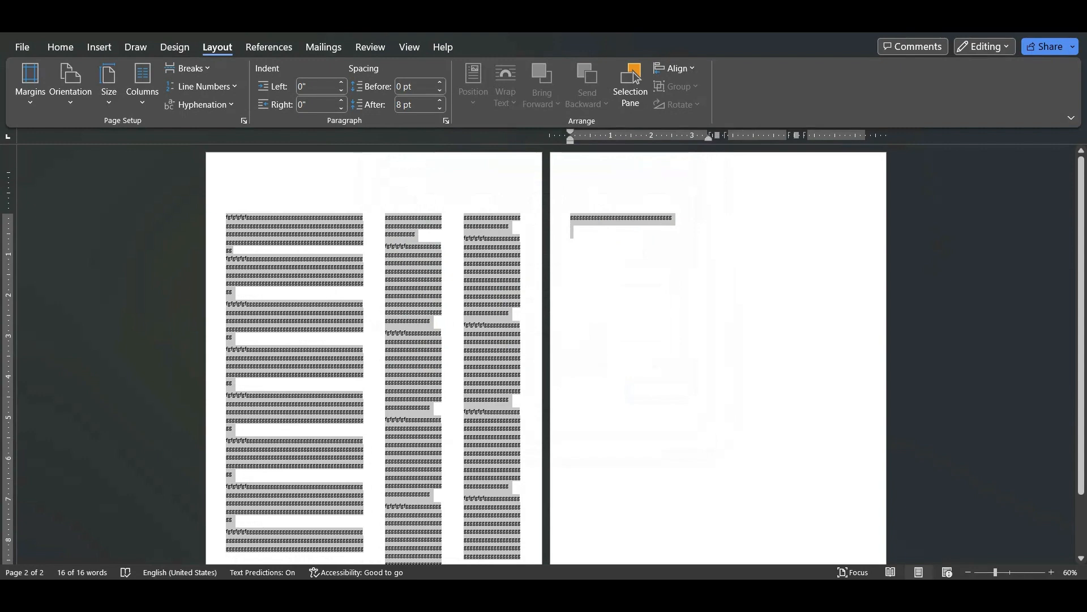
scroll(636, 78, "down", 2)
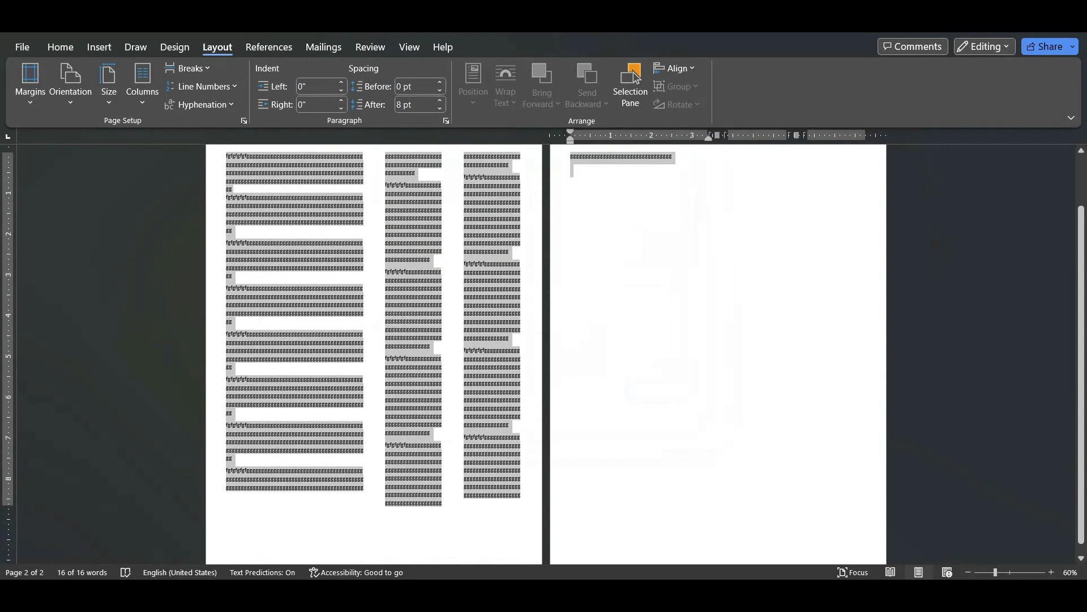
scroll(635, 78, "down", 1)
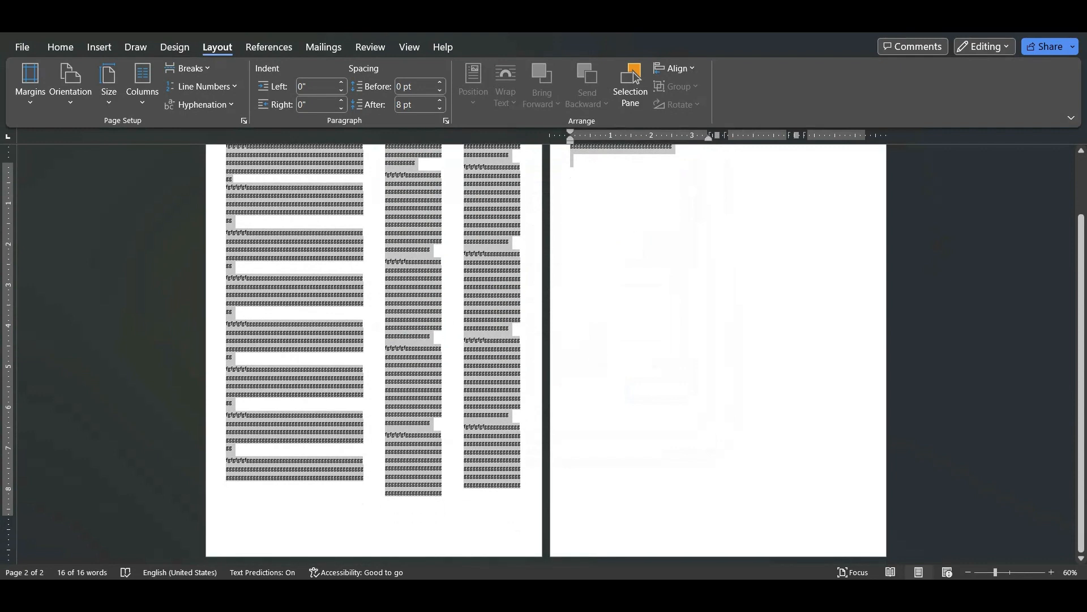
scroll(635, 78, "up", 3)
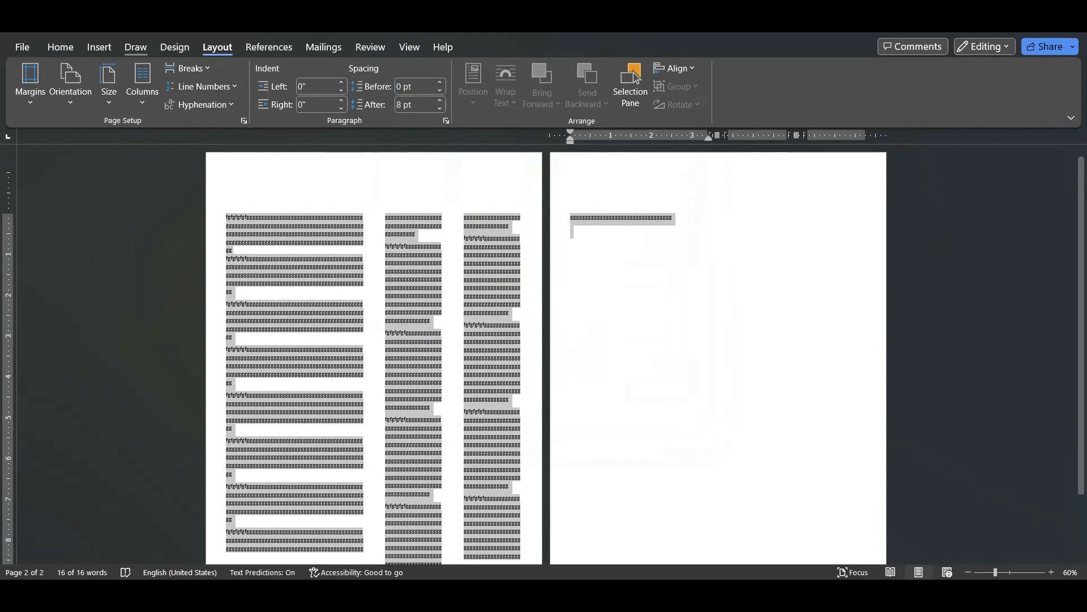
Return the whole text to a single column and turn on continuous line numbering
left_click(142, 85)
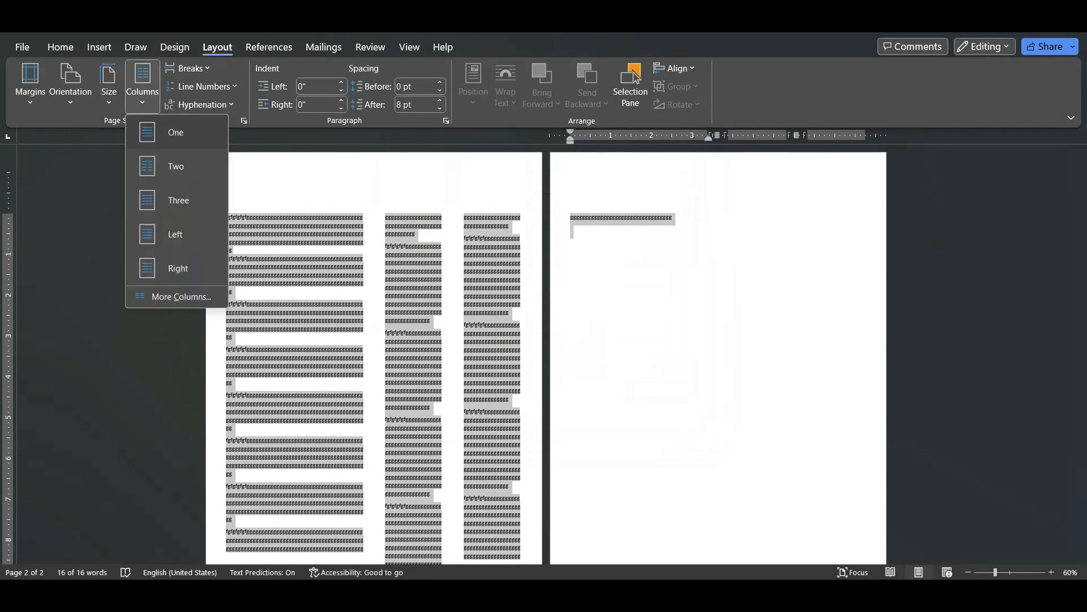
left_click(164, 134)
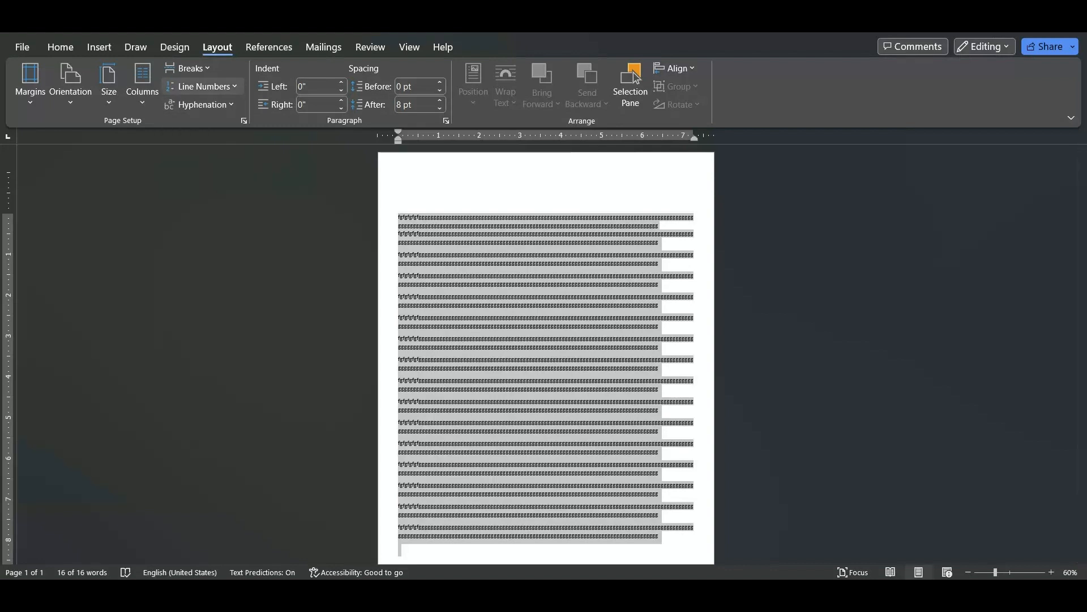
key("Return")
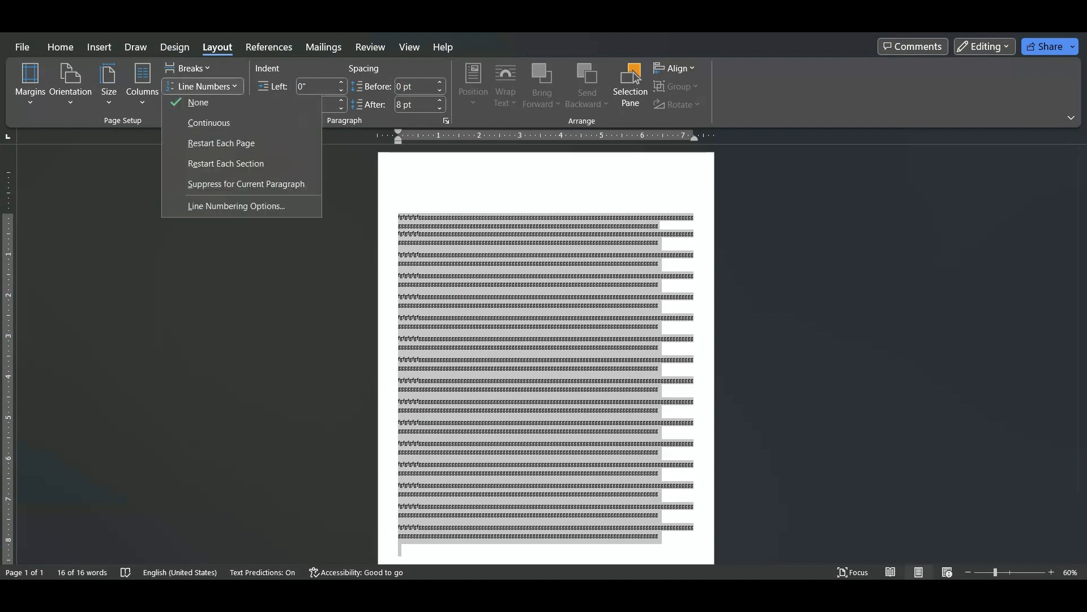
key("Down")
key("Return")
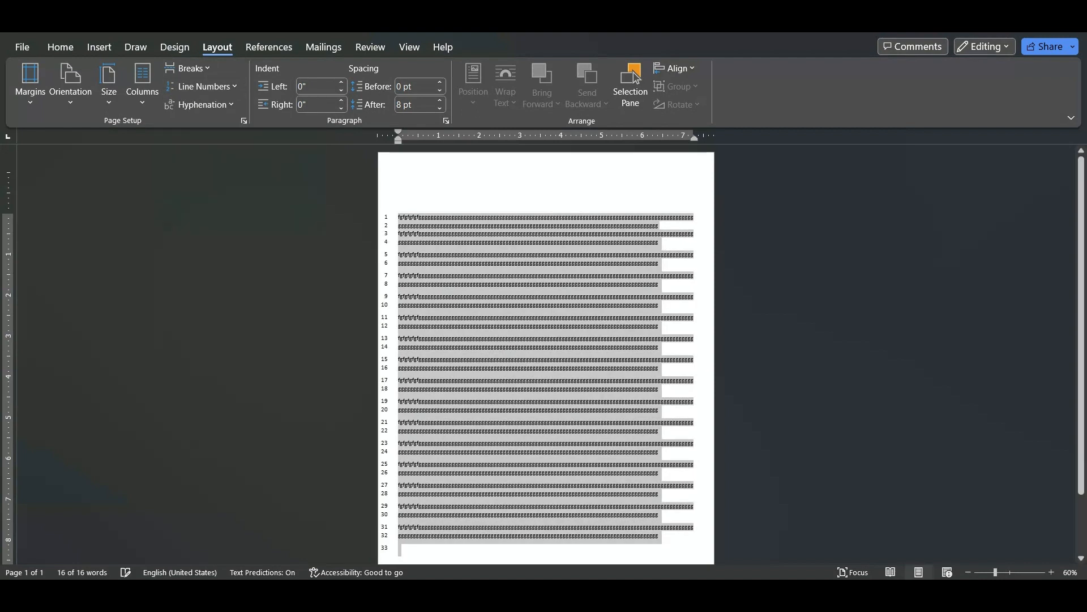
scroll(633, 77, "down", 3)
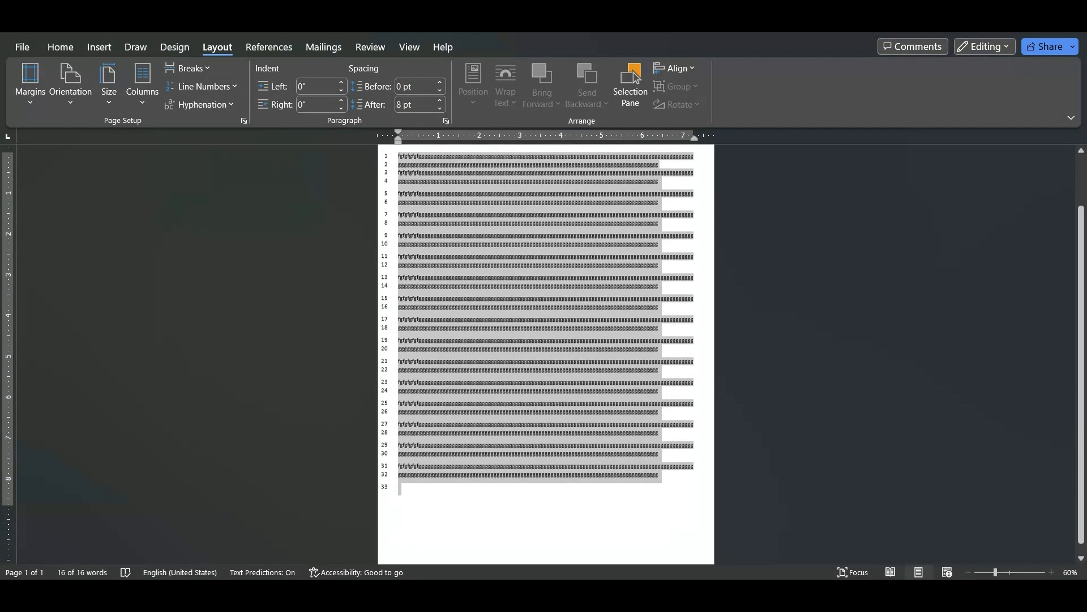
scroll(636, 77, "up", 1)
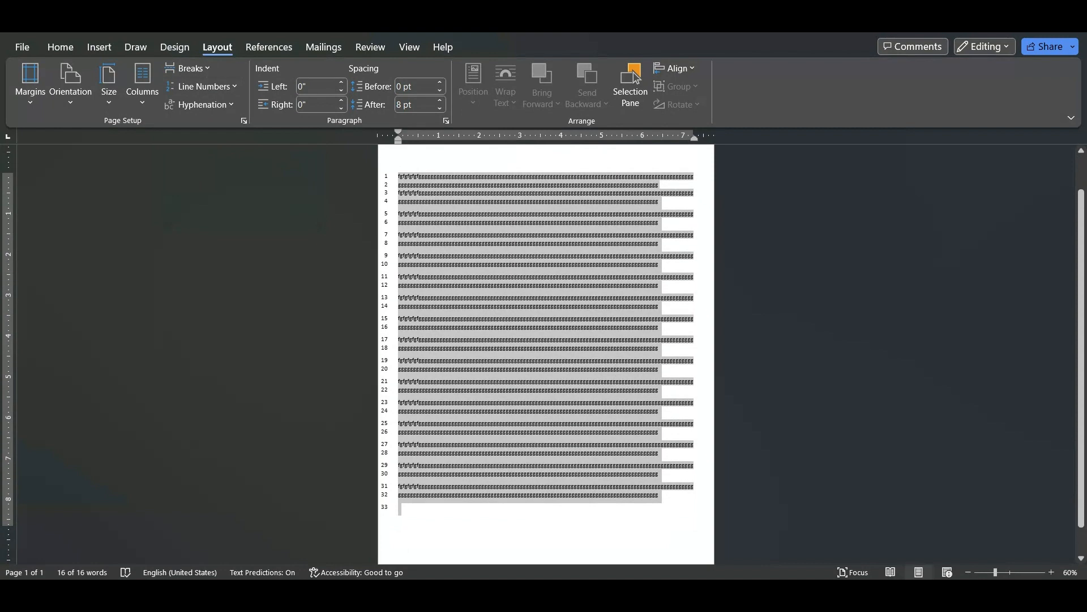
left_click(520, 381)
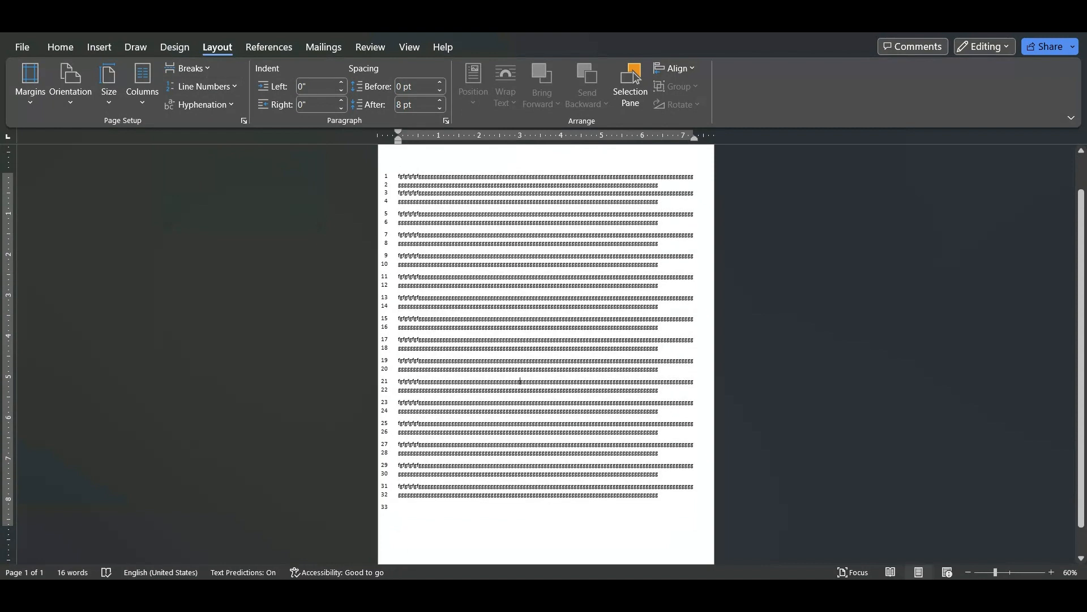
left_click_drag(512, 381, 542, 381)
left_click(515, 381)
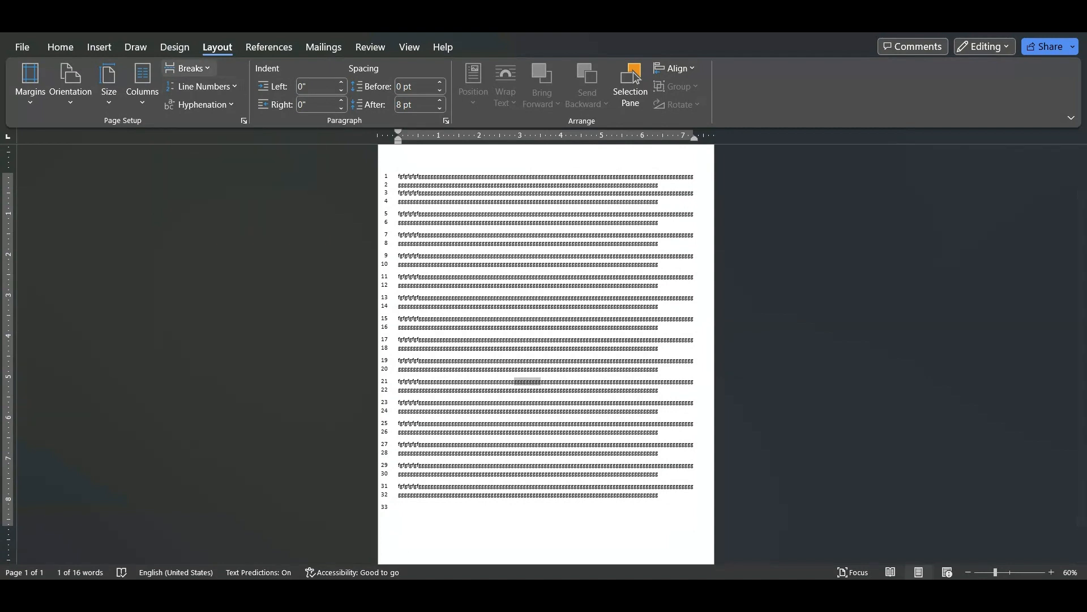
Apply the horizontal CONFIDENTIAL 2 watermark to the document and check how it looks behind the text
left_click(174, 47)
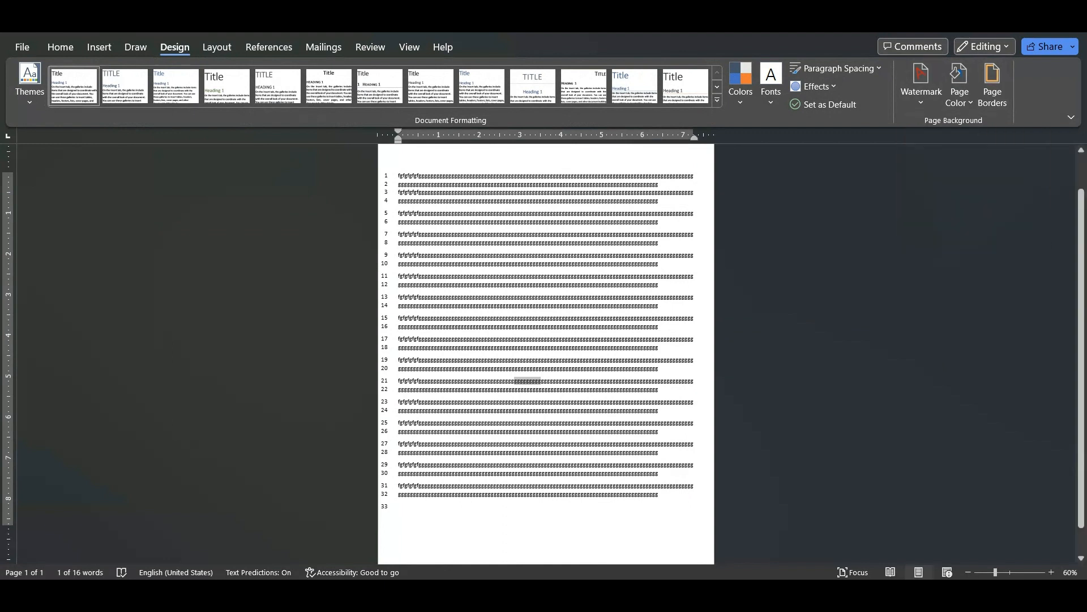
left_click(539, 369)
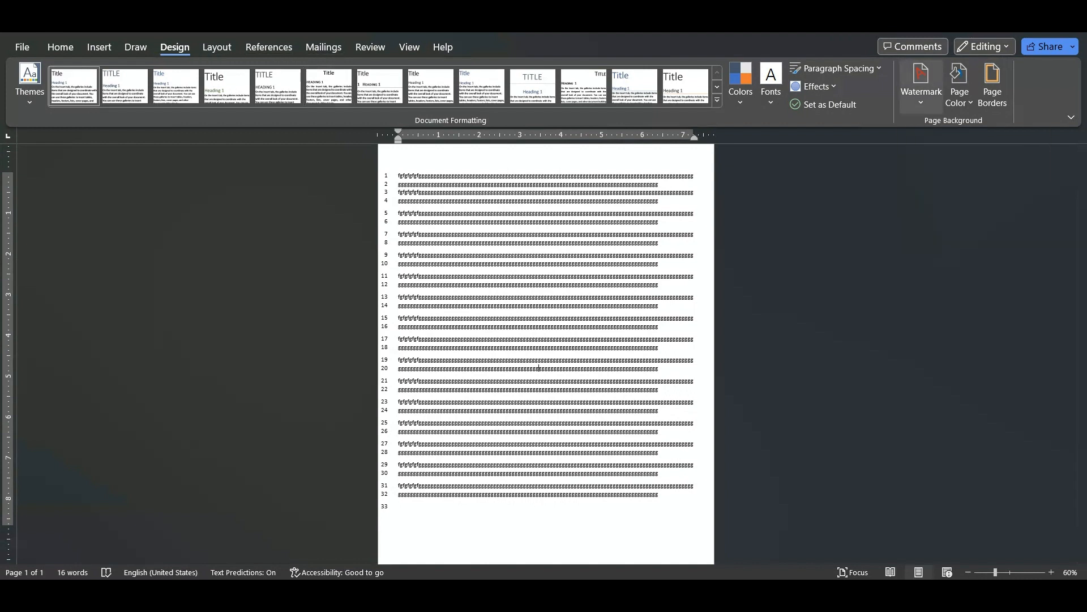
left_click(921, 85)
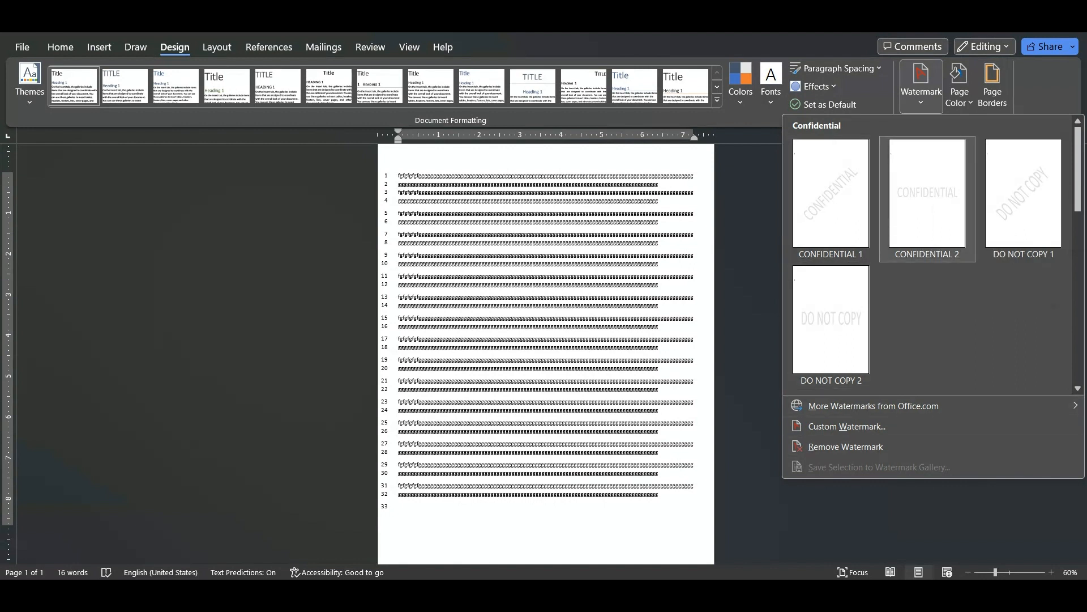
left_click(927, 195)
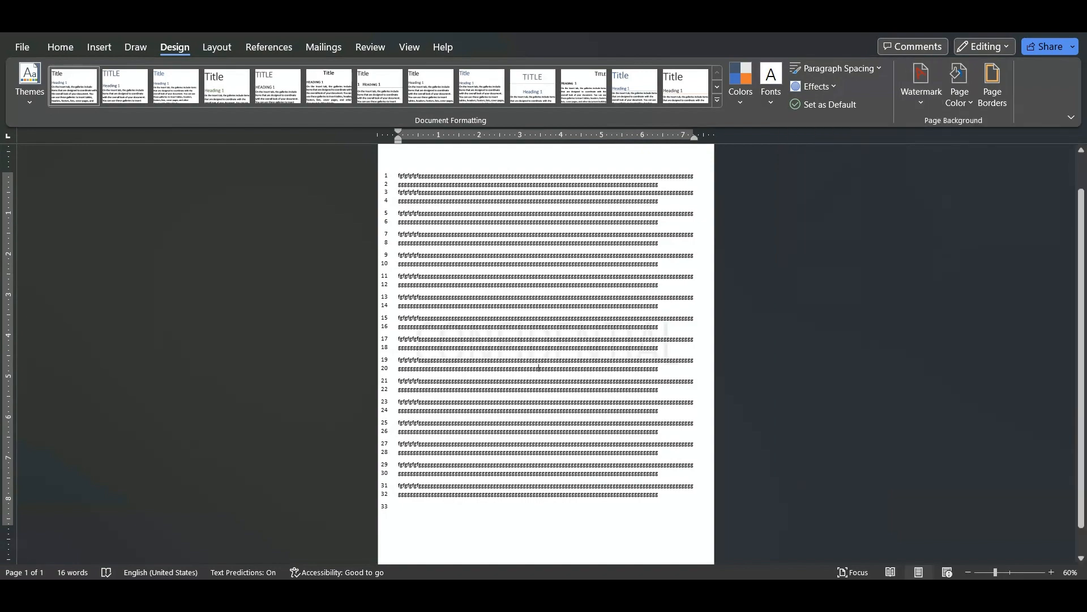
scroll(539, 367, "up", 8, "ctrl")
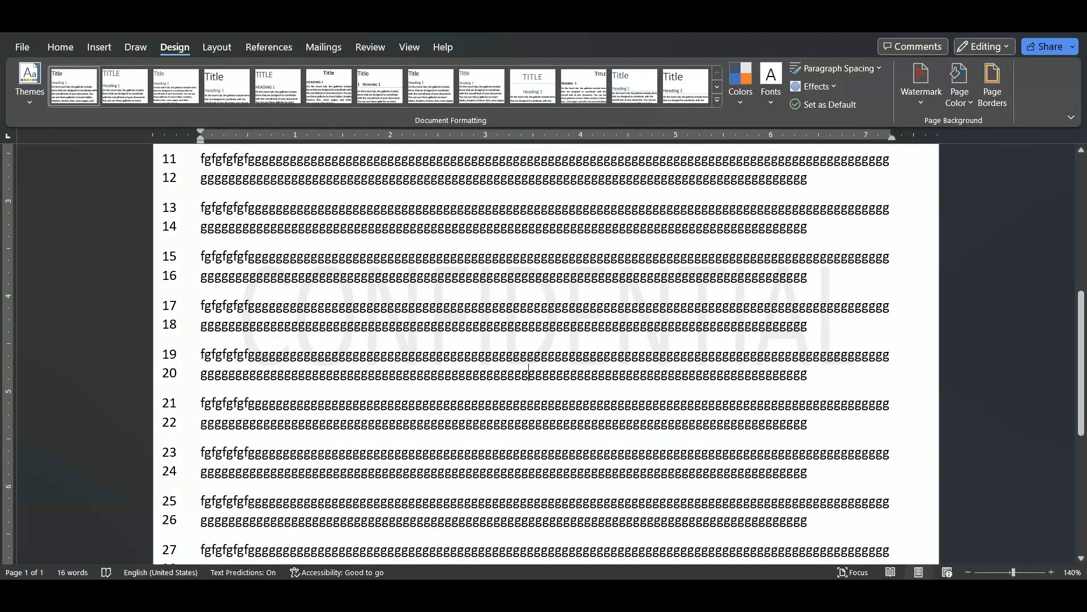
scroll(529, 374, "down", 7, "ctrl")
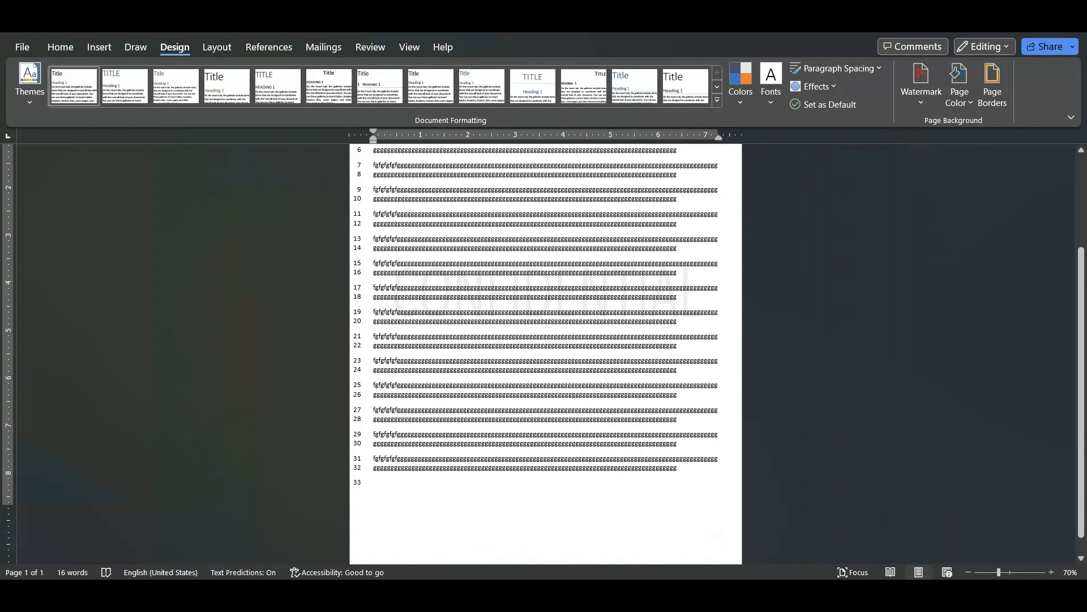
Insert a page break after the last line and enter "fgfgffg" on the new page
key("ctrl+Return")
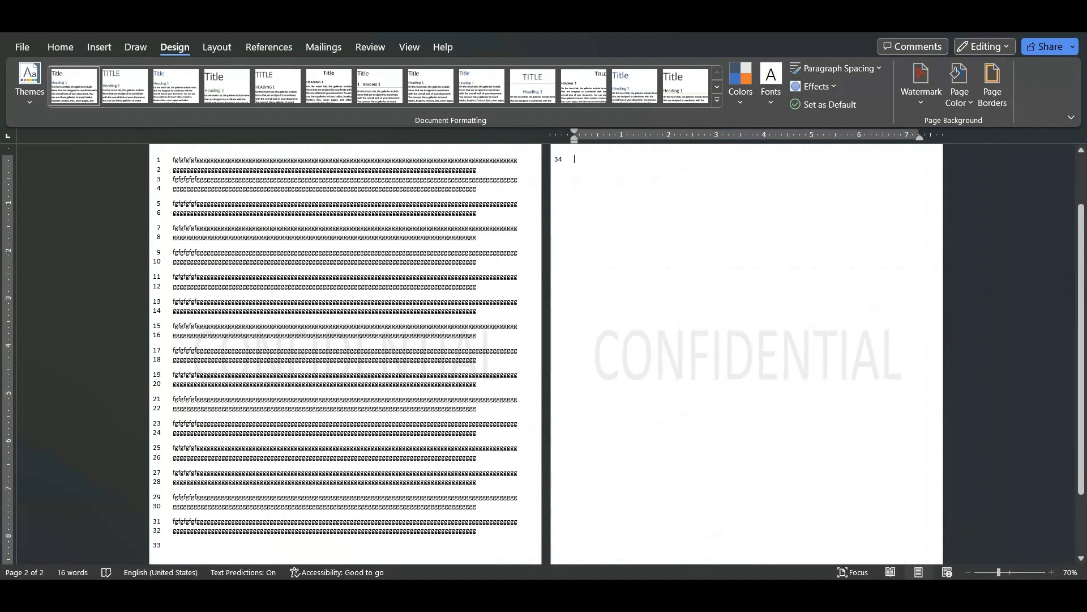
type("fgfgf")
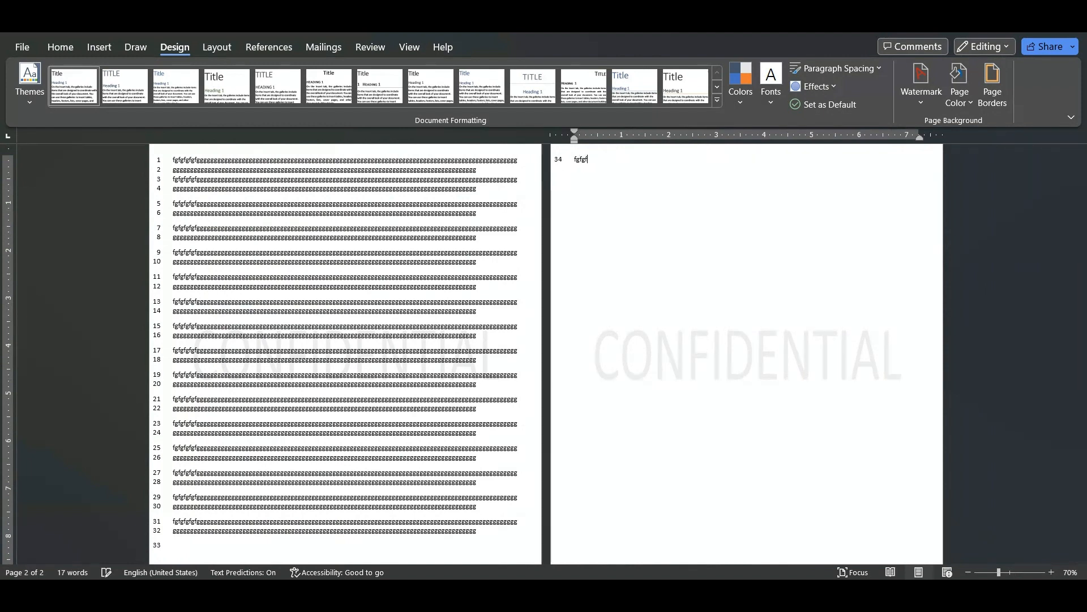
type("fg")
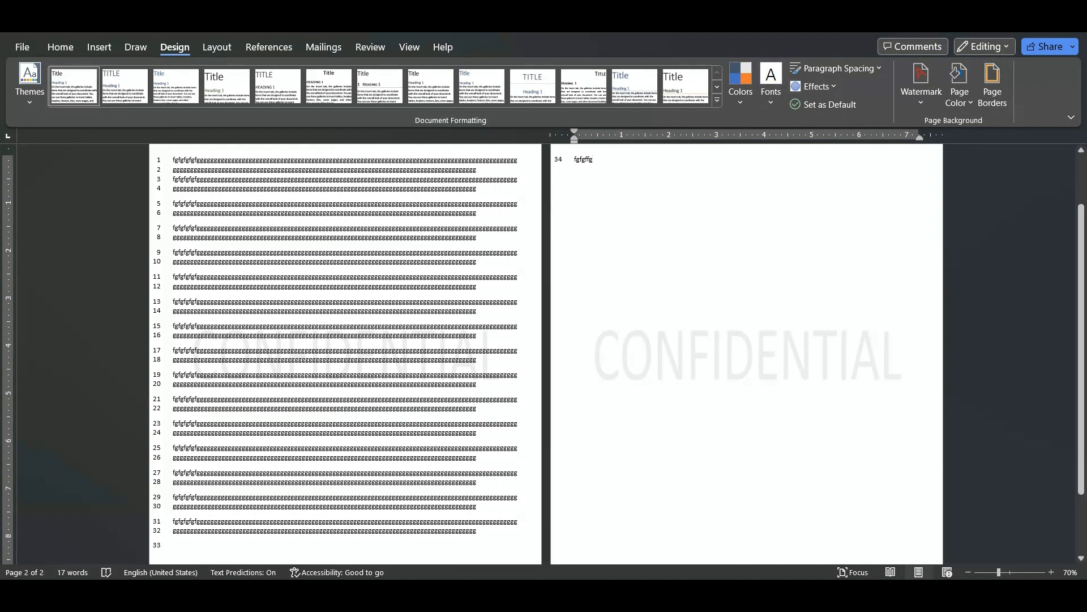
Create a custom text watermark with the text "Test" in the Cambria font
left_click(922, 85)
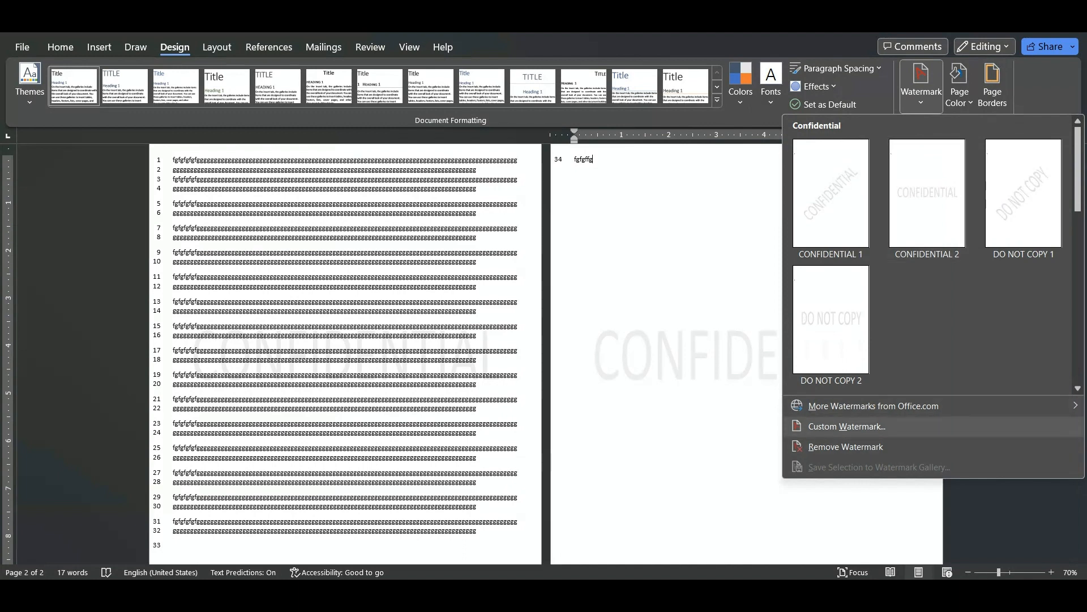
left_click(847, 426)
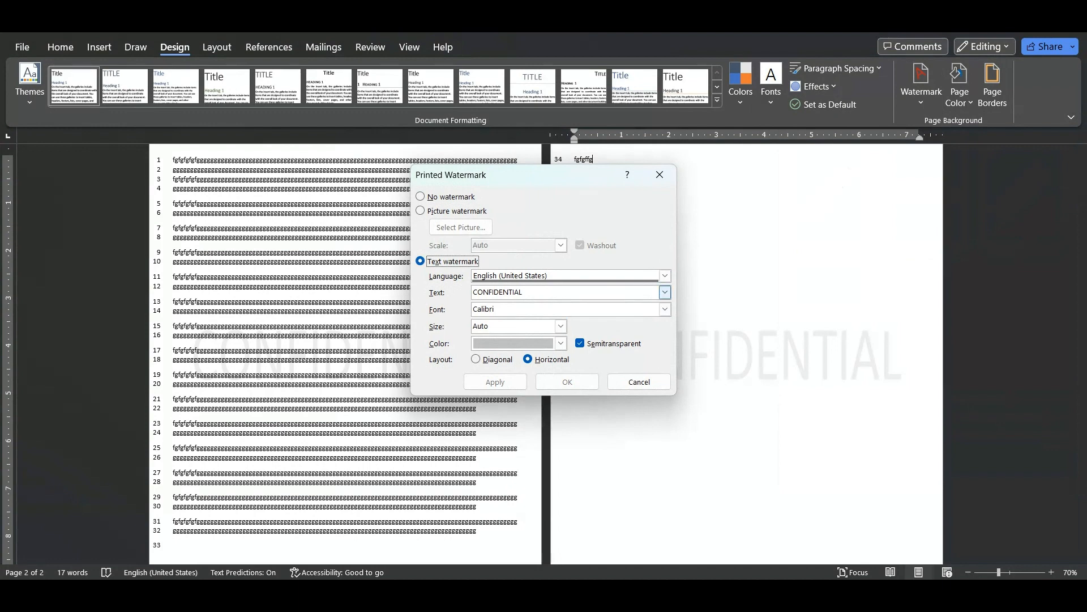
key("Tab")
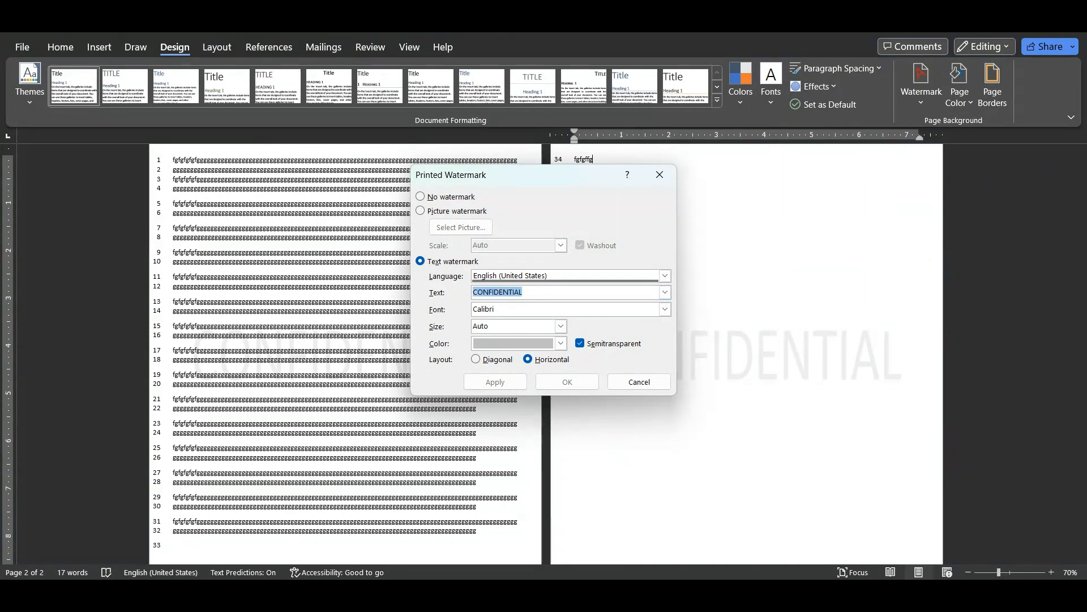
type("Test")
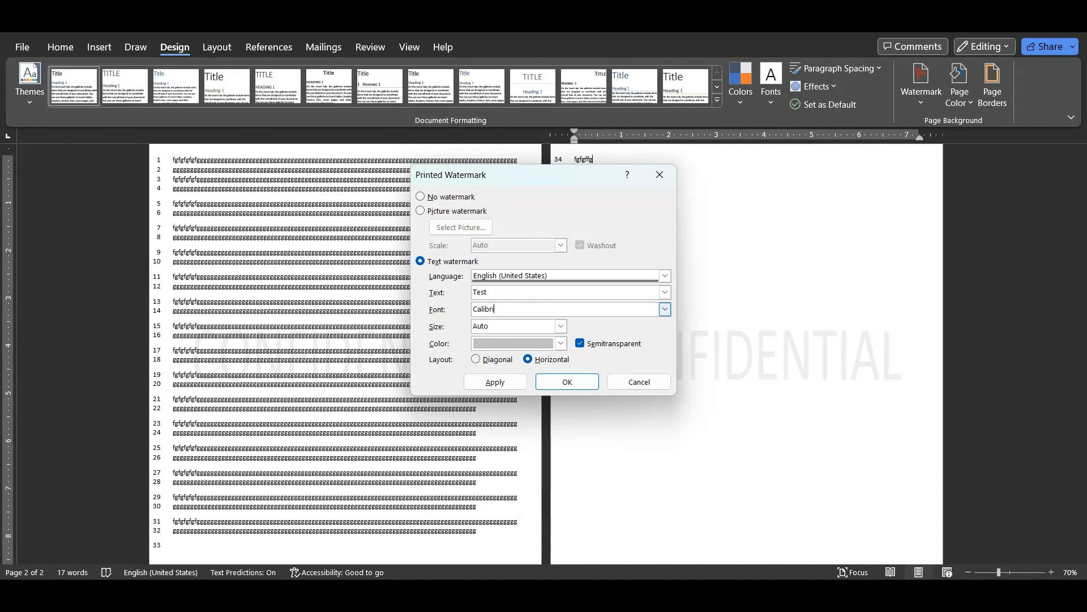
left_click(665, 309)
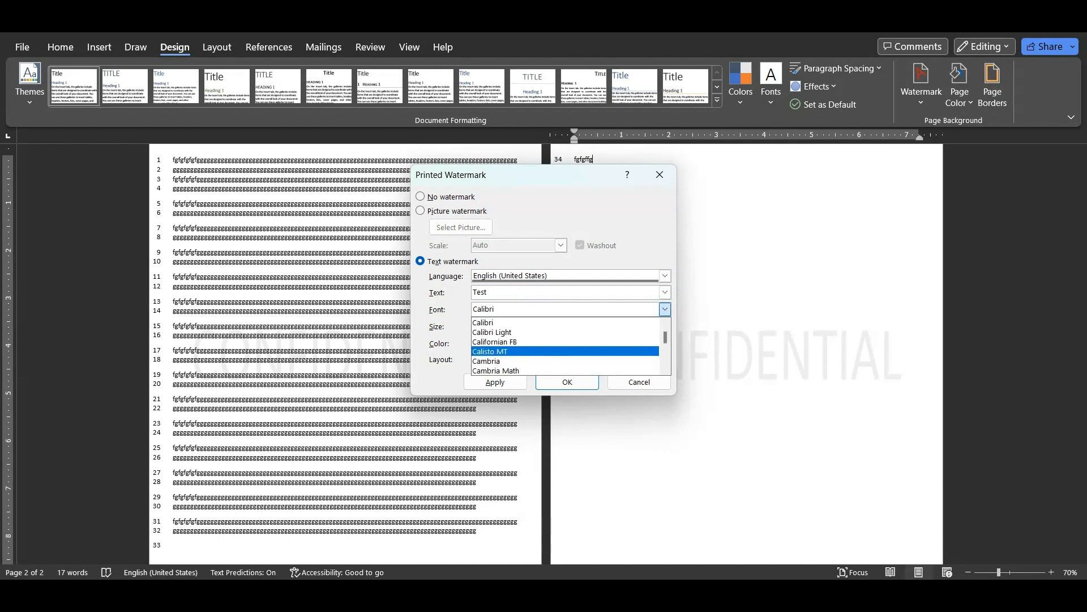
left_click(561, 360)
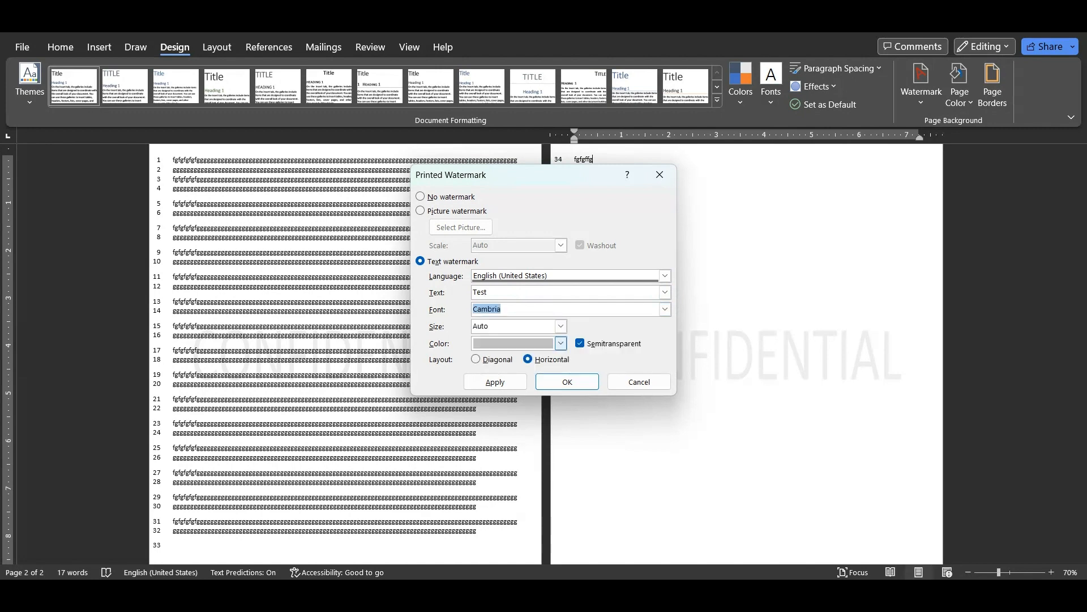
Set the text watermark to size 48 in dark gold and apply it to the pages
left_click(561, 326)
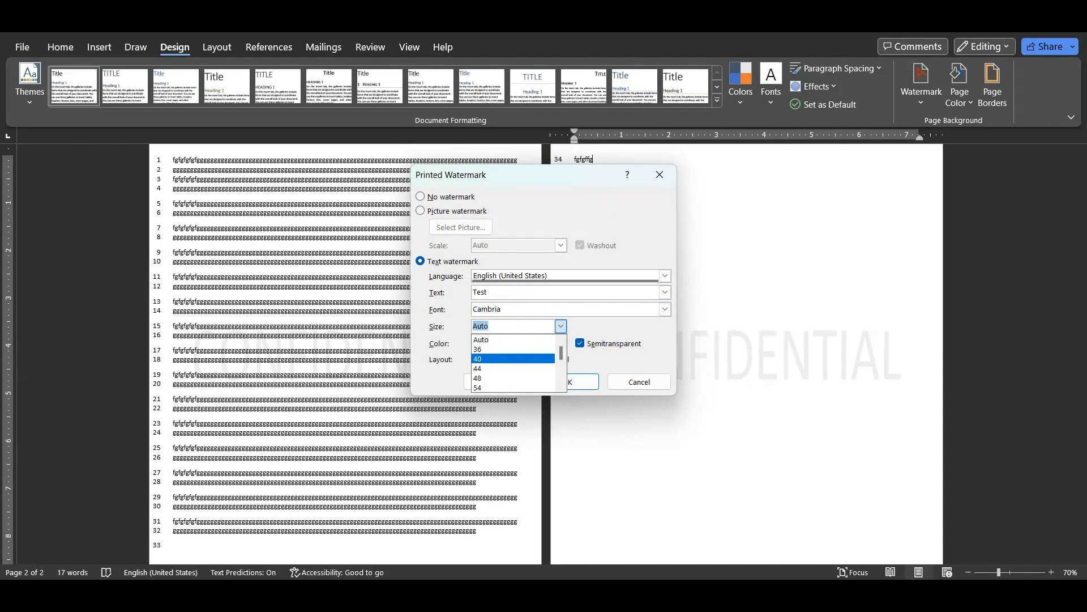
left_click(509, 377)
left_click(560, 343)
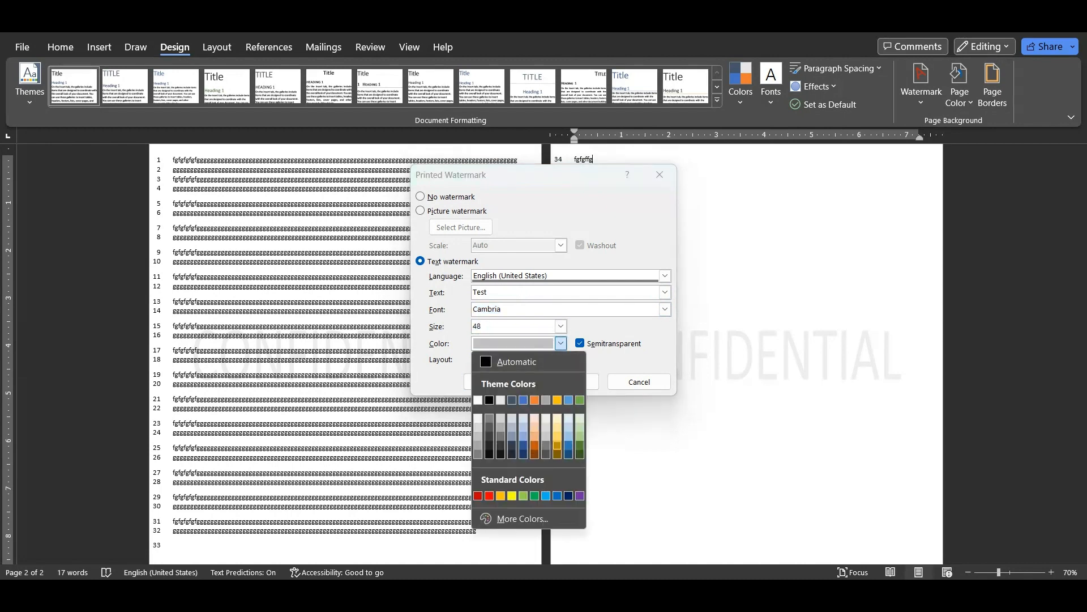
left_click(557, 445)
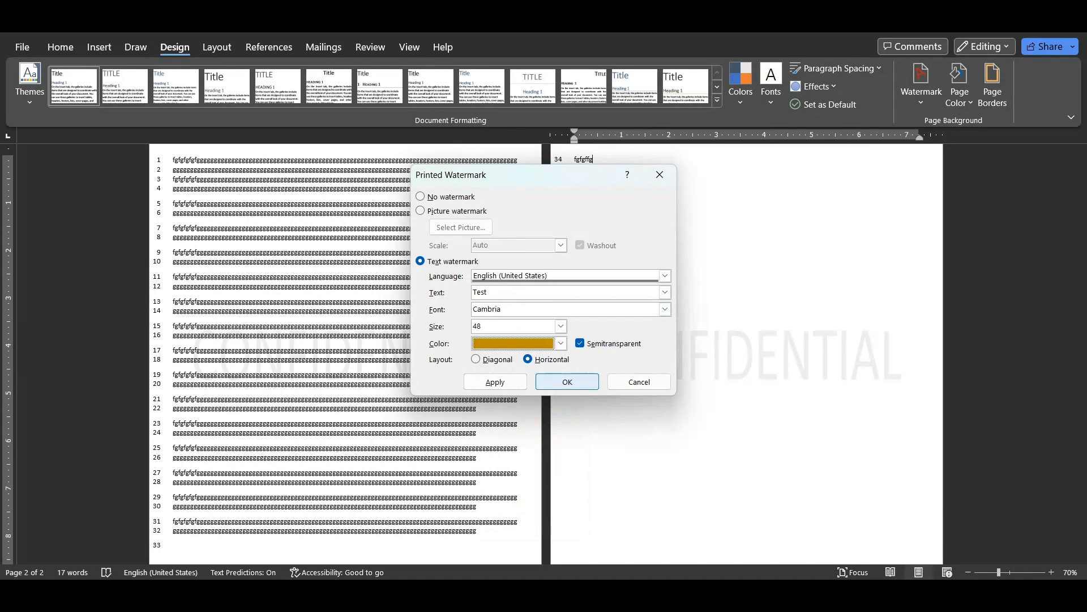
left_click(495, 382)
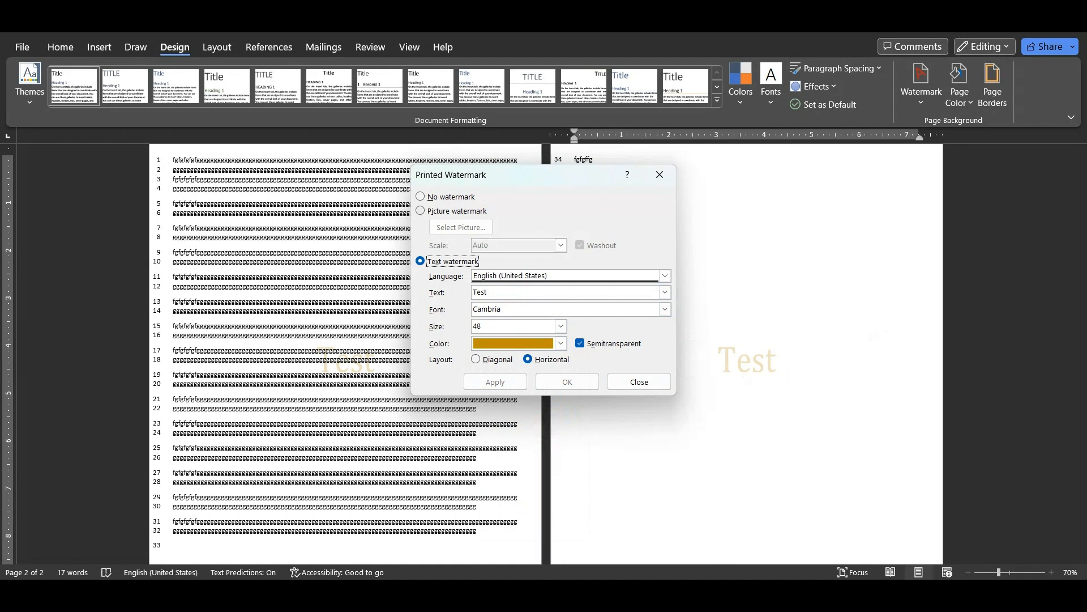
Switch to a picture watermark and look for an image in the Pictures and Saved Pictures folders
left_click(422, 210)
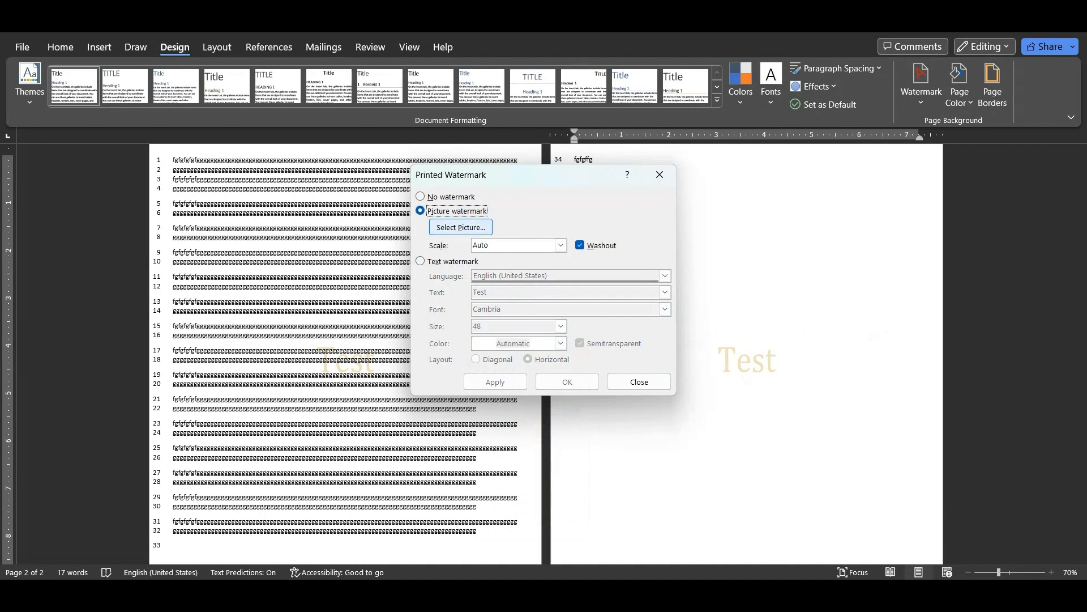
left_click(460, 227)
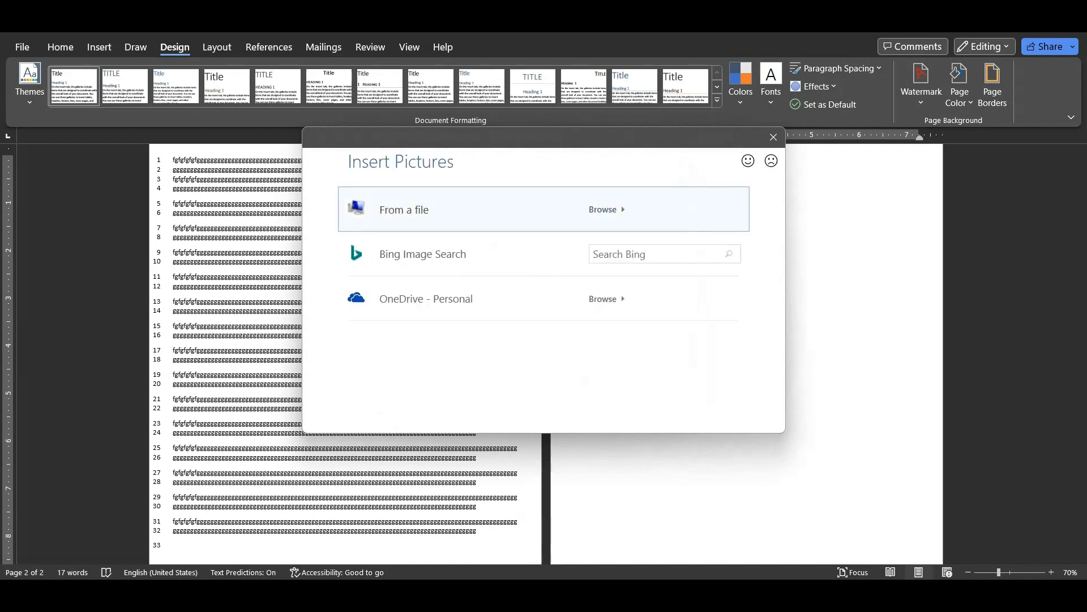
key("Escape")
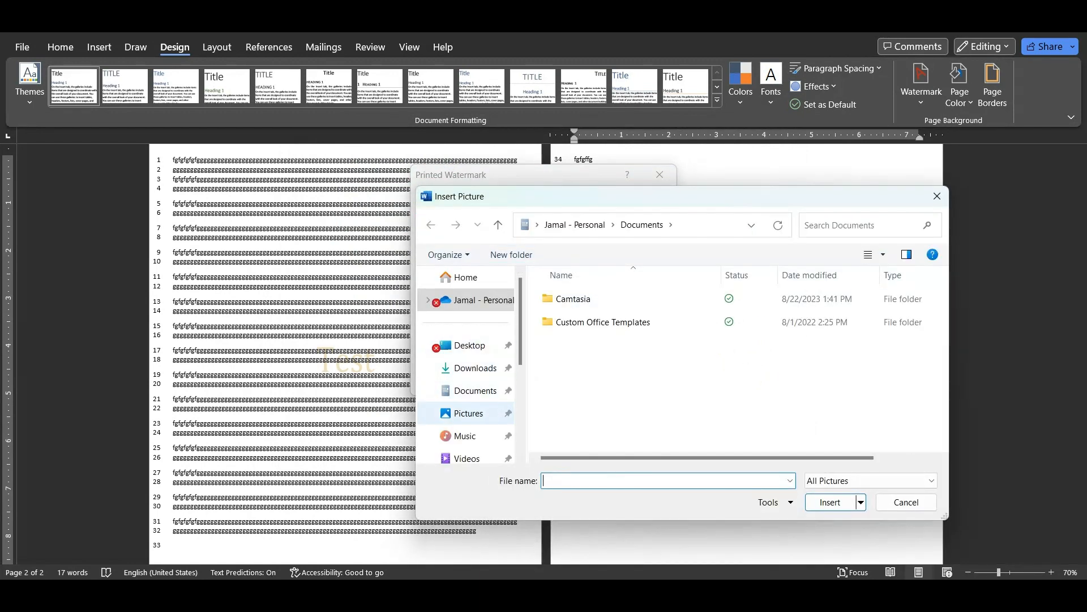
left_click(468, 413)
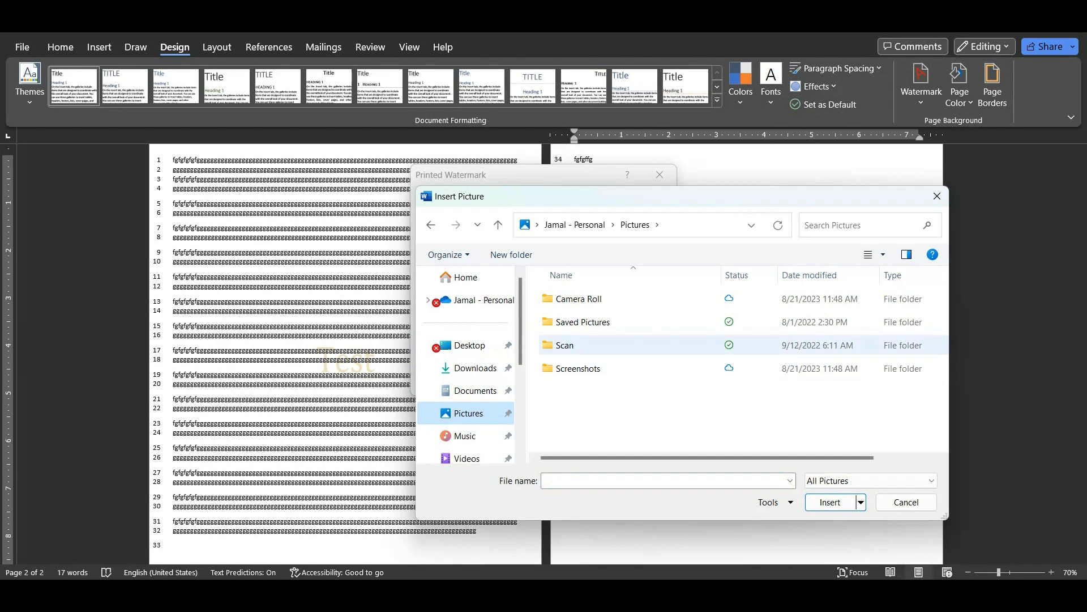
double_click(583, 321)
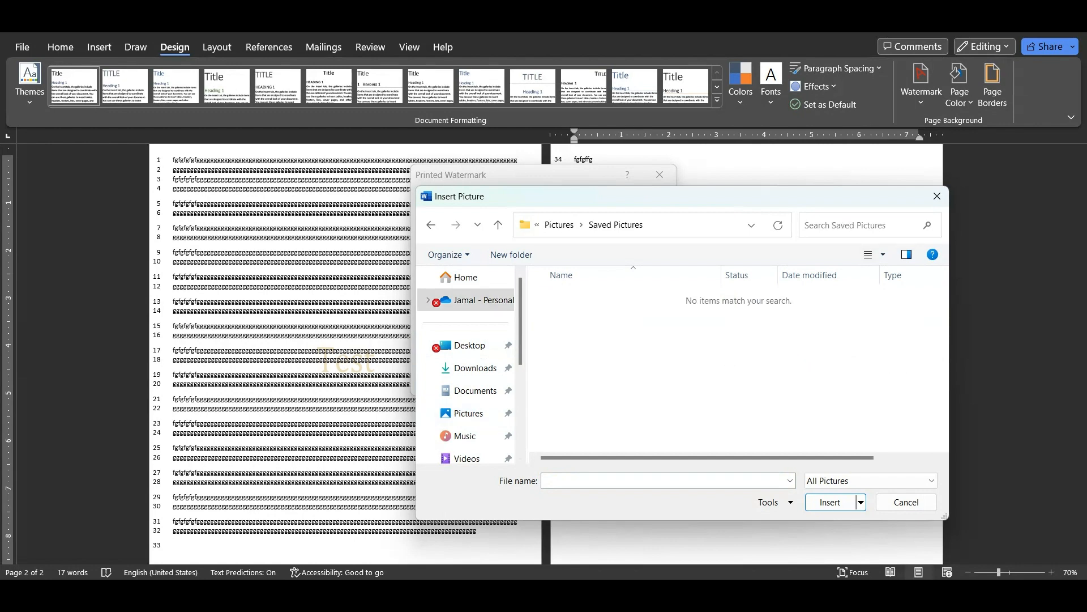
left_click(430, 225)
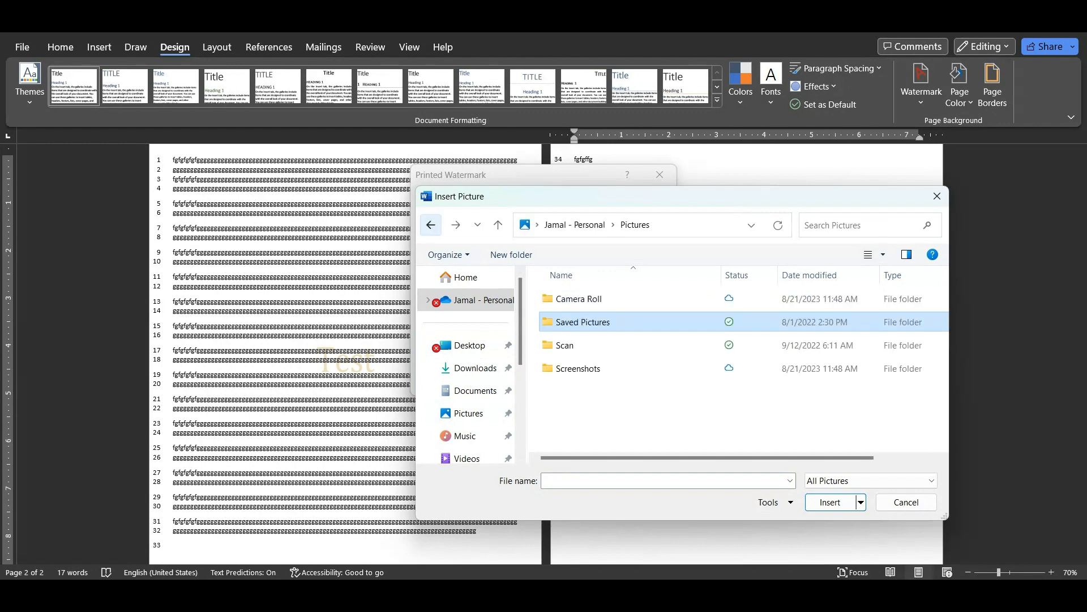
left_click(431, 224)
key("Escape")
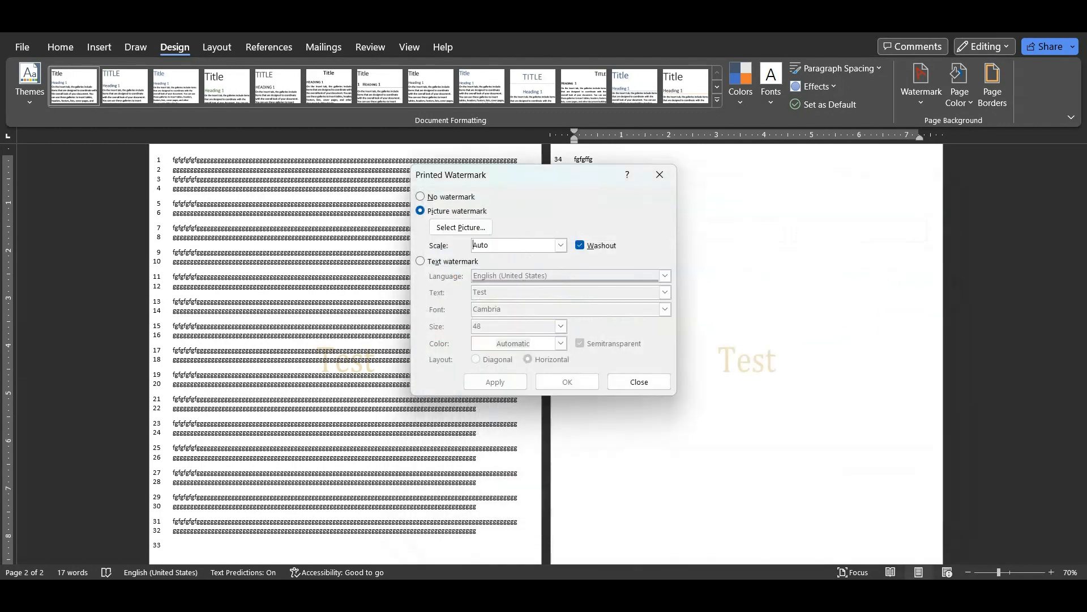
Search Bing for "tree", insert the first tree photo and apply it as the picture watermark
left_click(433, 227)
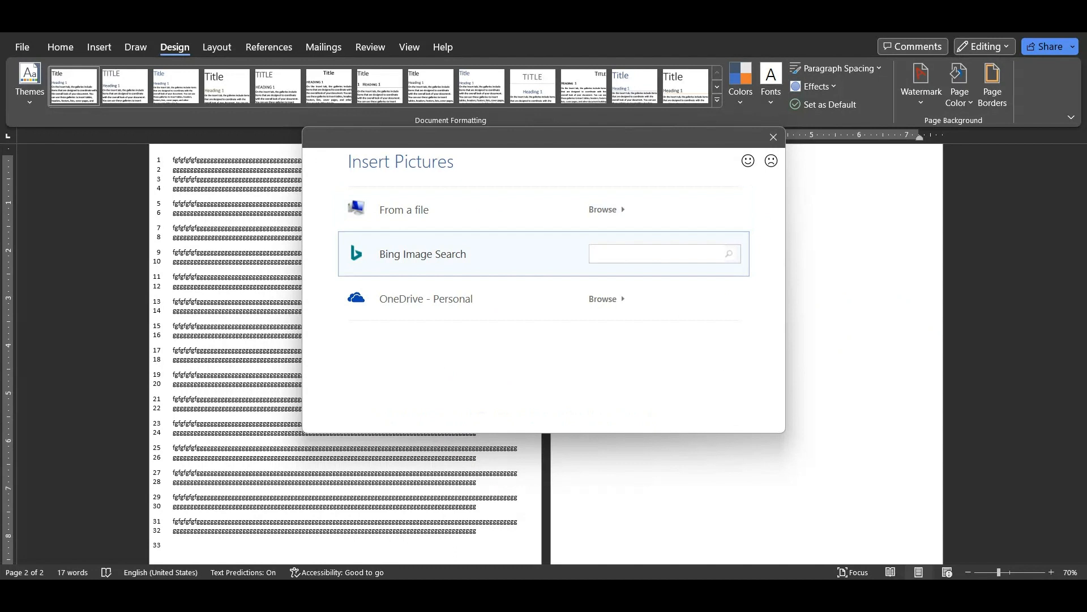
type("tree")
key("Return")
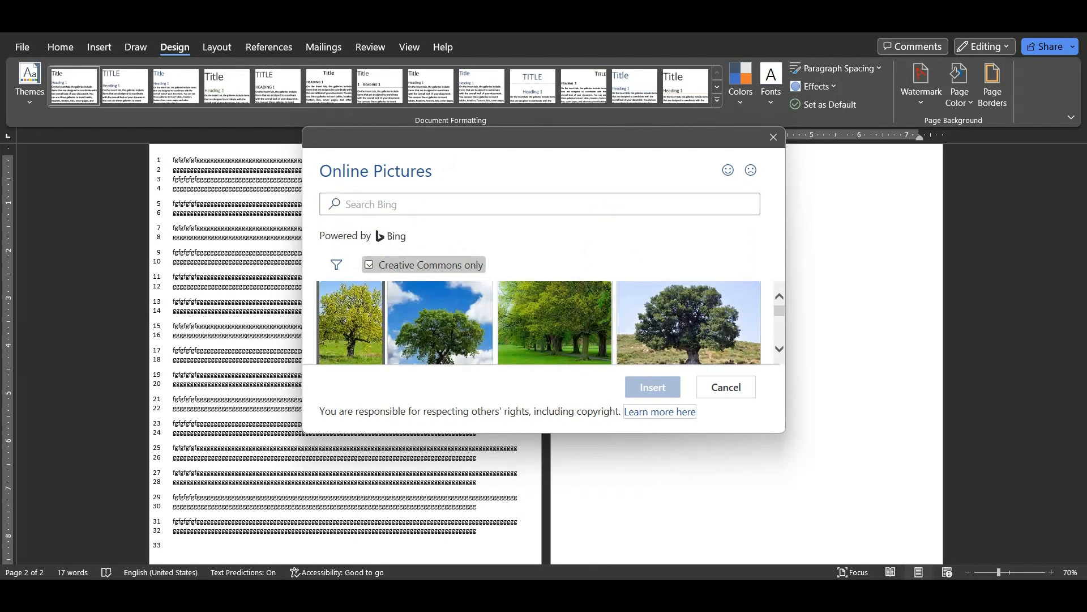
scroll(540, 323, "down", 1)
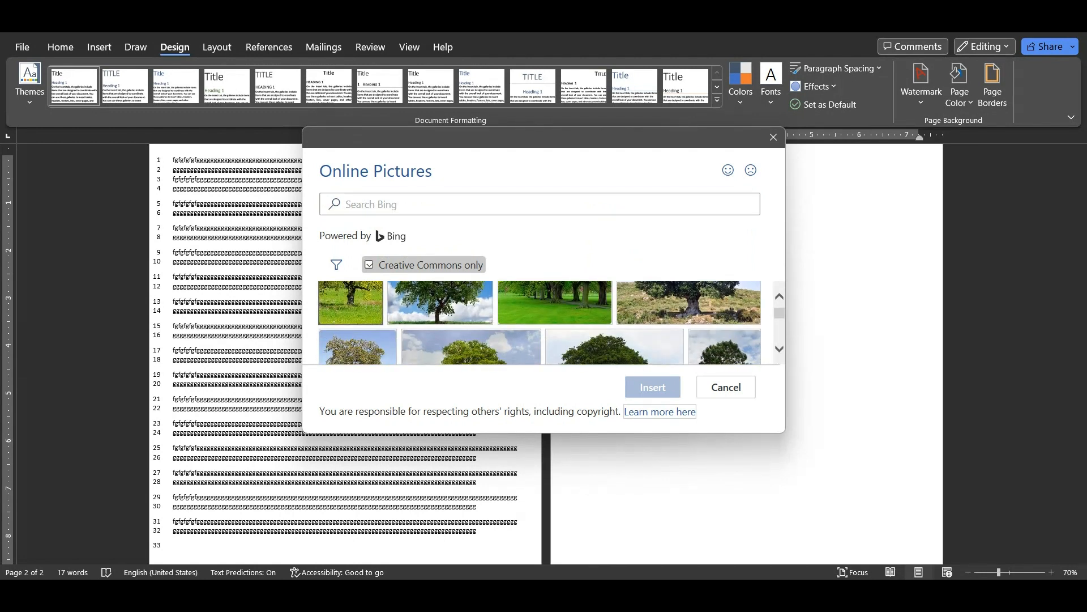
left_click(350, 302)
left_click(652, 387)
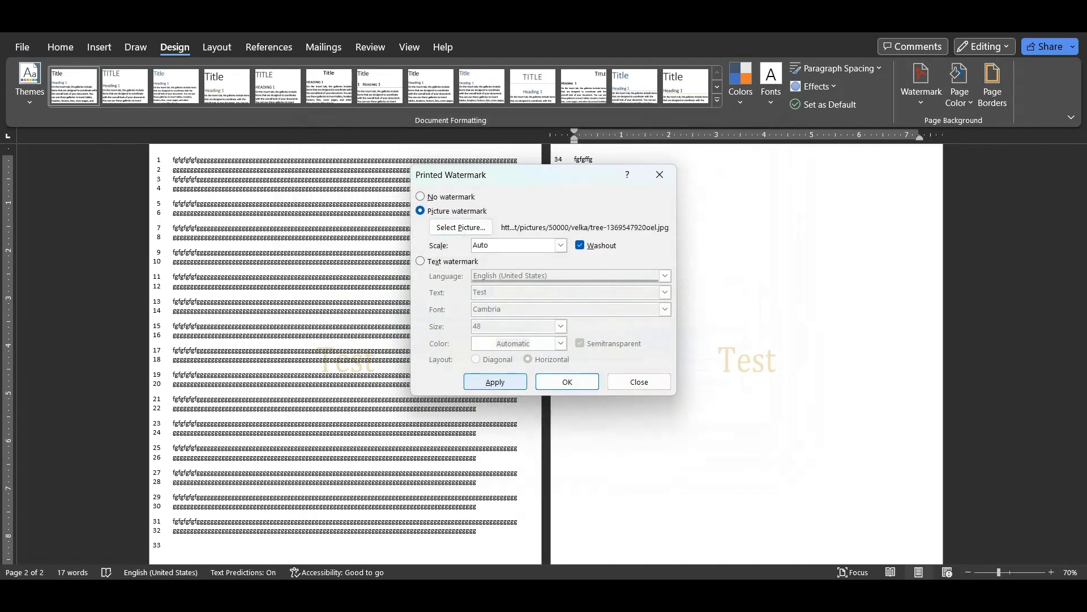
left_click(495, 382)
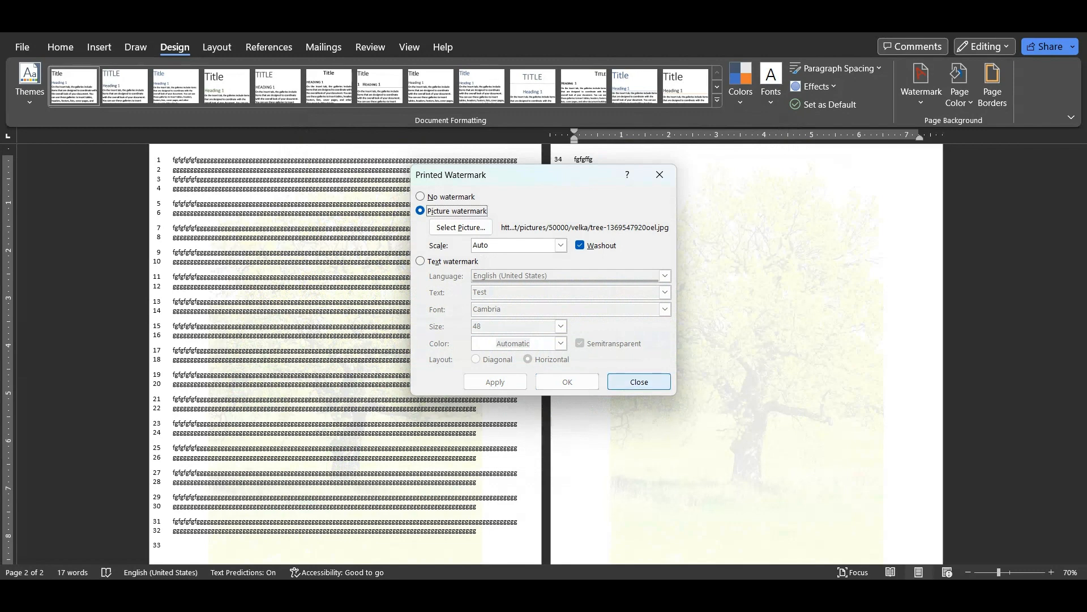
left_click(639, 382)
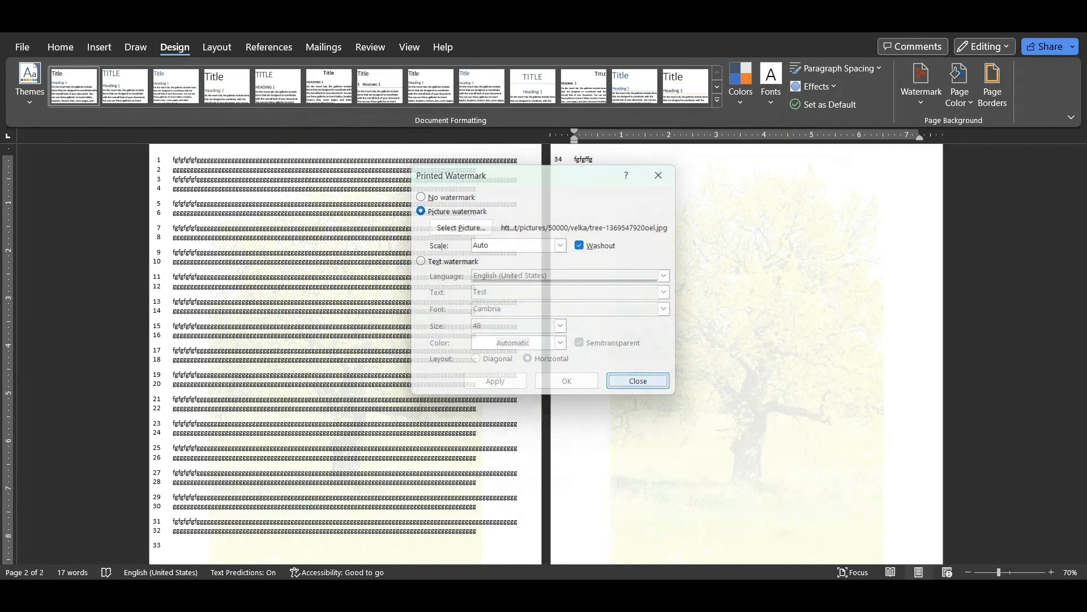
Check the tree watermark on both pages and insert a page break after the second page's text
scroll(543, 348, "down", 3)
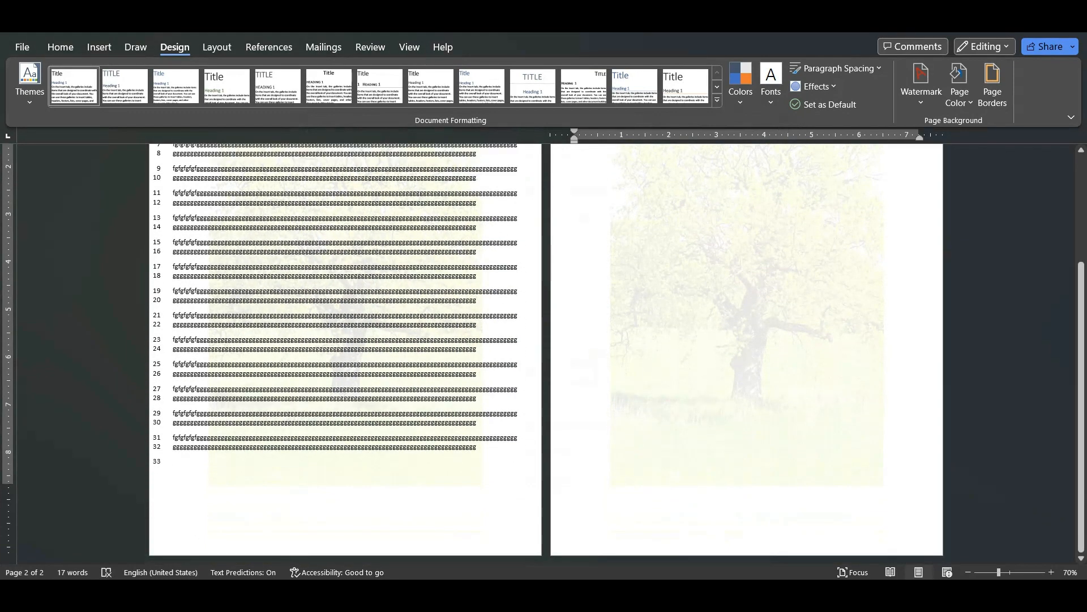
scroll(544, 349, "up", 4)
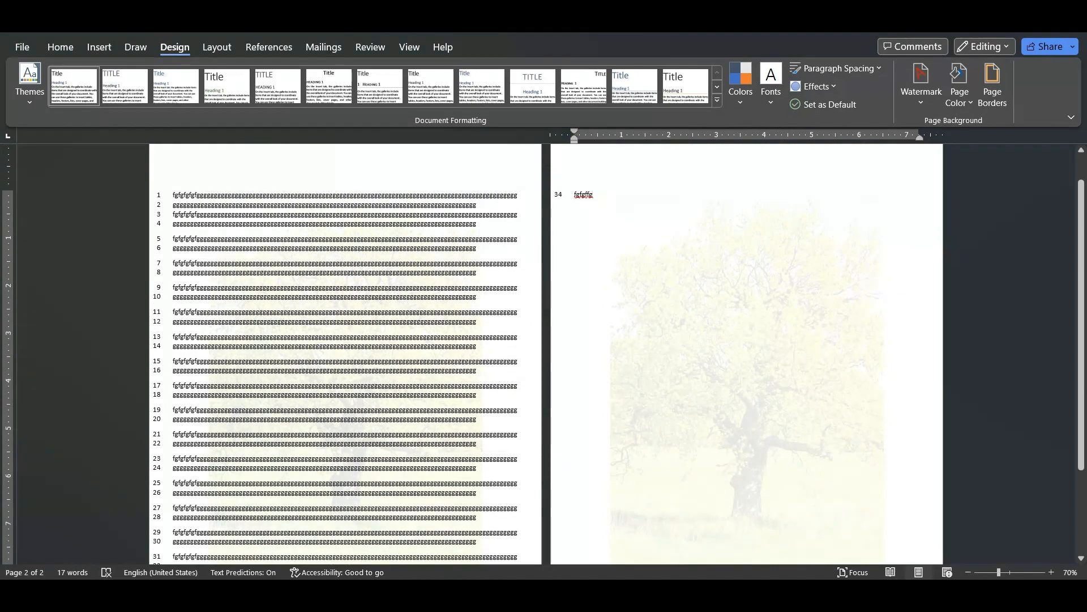
key("ctrl+Return")
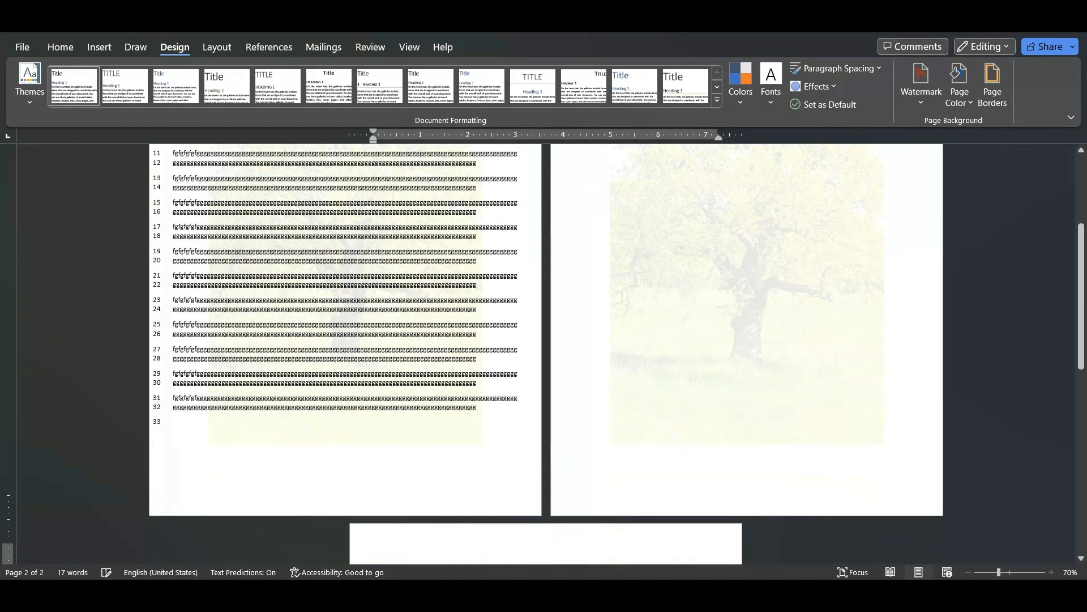
Remove the tree picture watermark from the document through the custom watermark settings by choosing No watermark
scroll(543, 348, "down", 5)
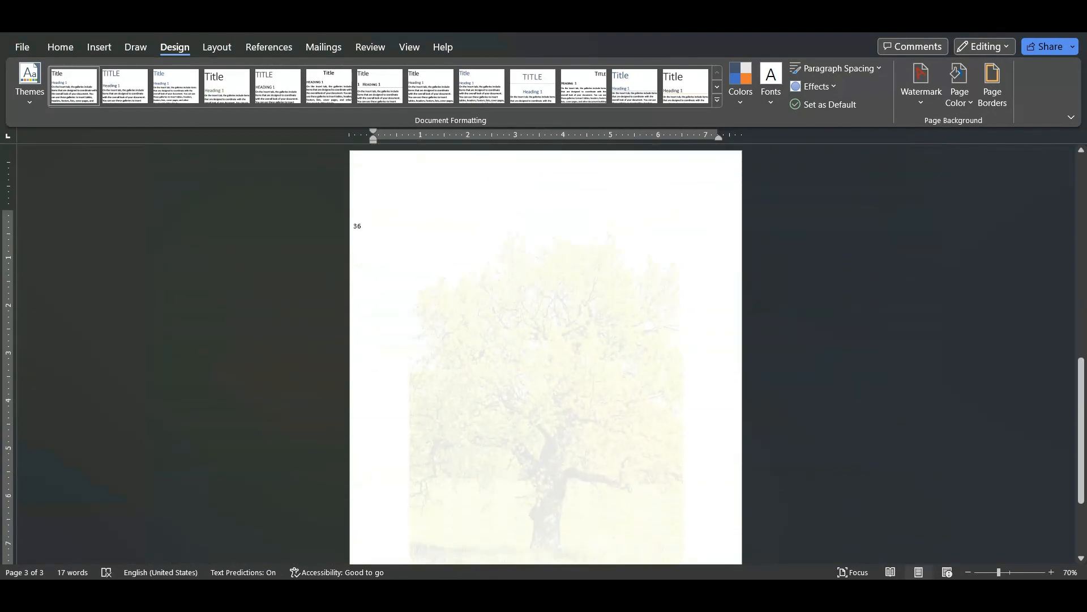
scroll(544, 348, "up", 18)
scroll(544, 348, "up", 1)
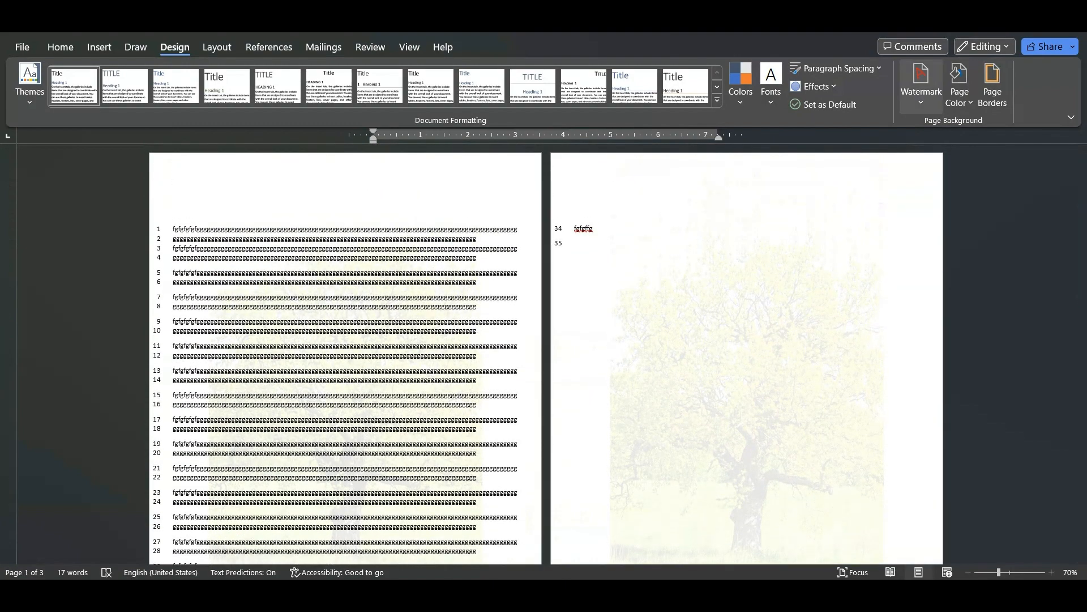
left_click(922, 85)
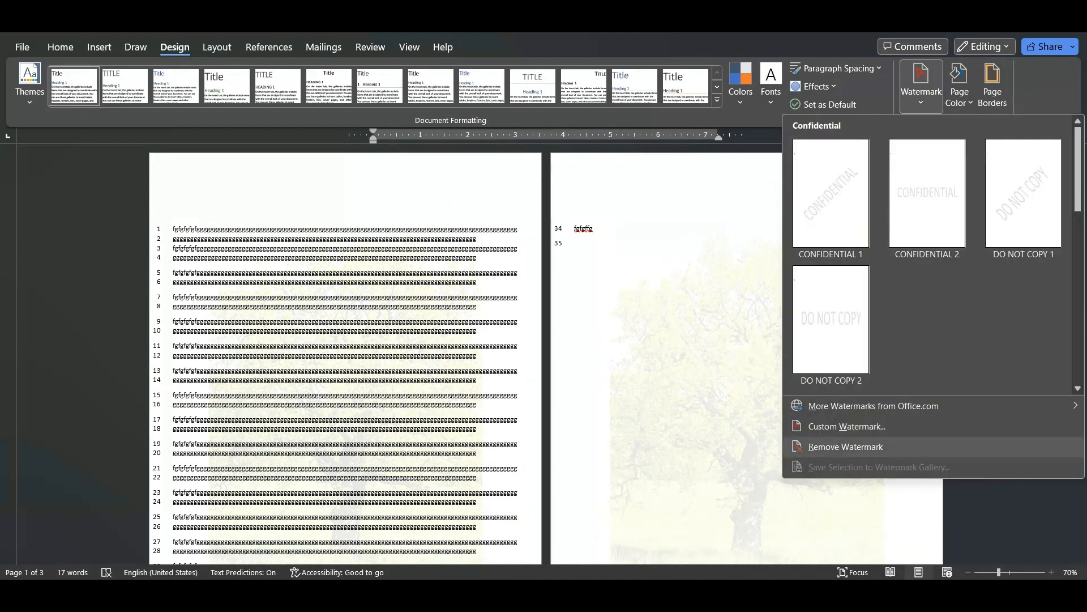
left_click(846, 426)
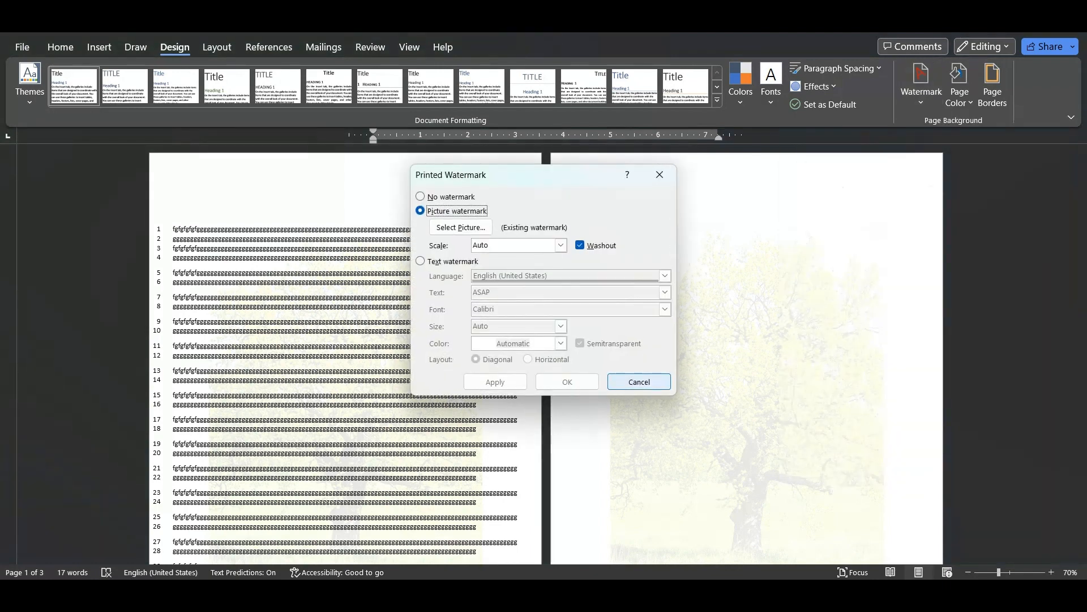
left_click(420, 197)
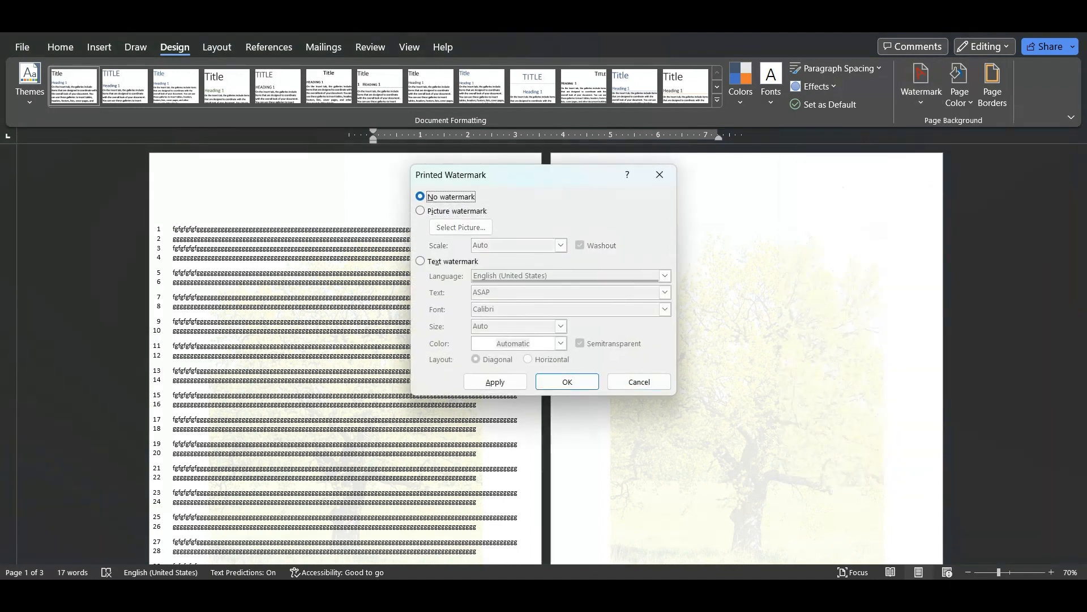
left_click(567, 381)
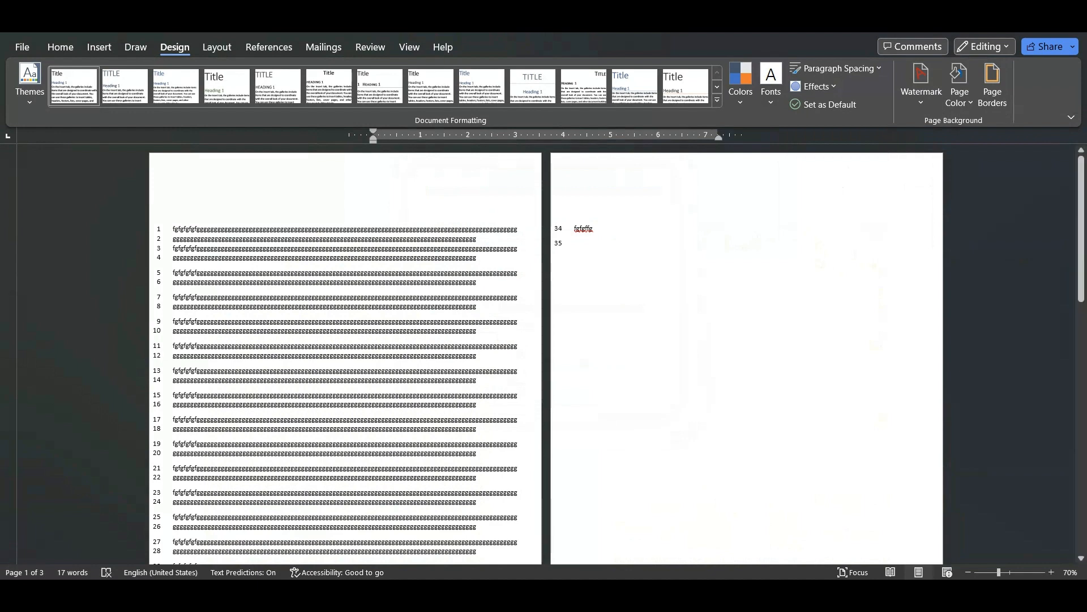
Move the cursor from the second page's text to the empty third page and add a blank line there
left_click(585, 228)
left_click(585, 229)
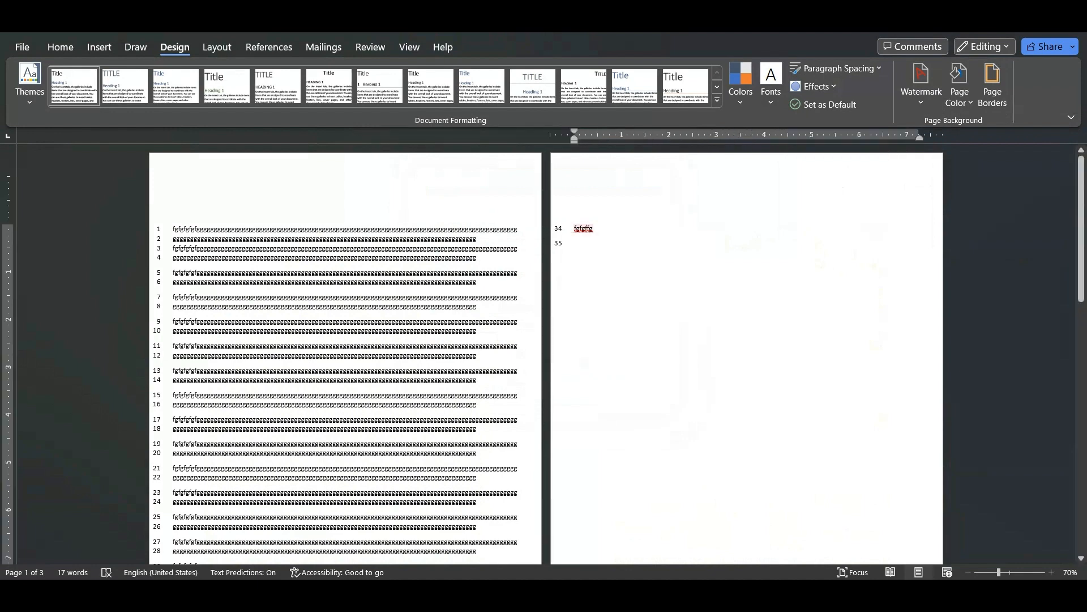
left_click(669, 243)
key("Down")
key("Down")
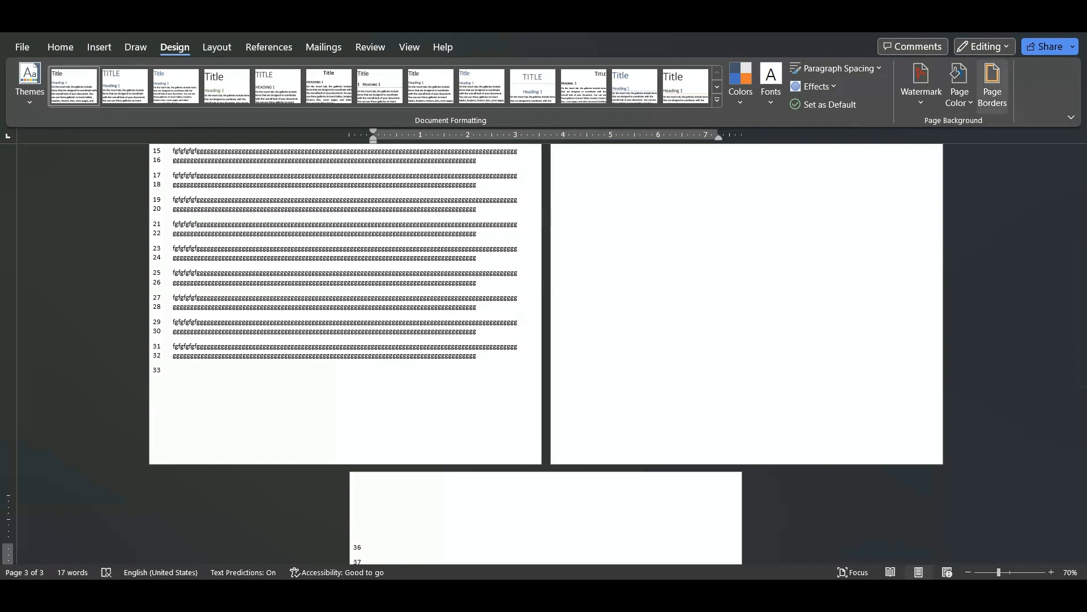
Open the page border settings and look through the available line styles
left_click(992, 85)
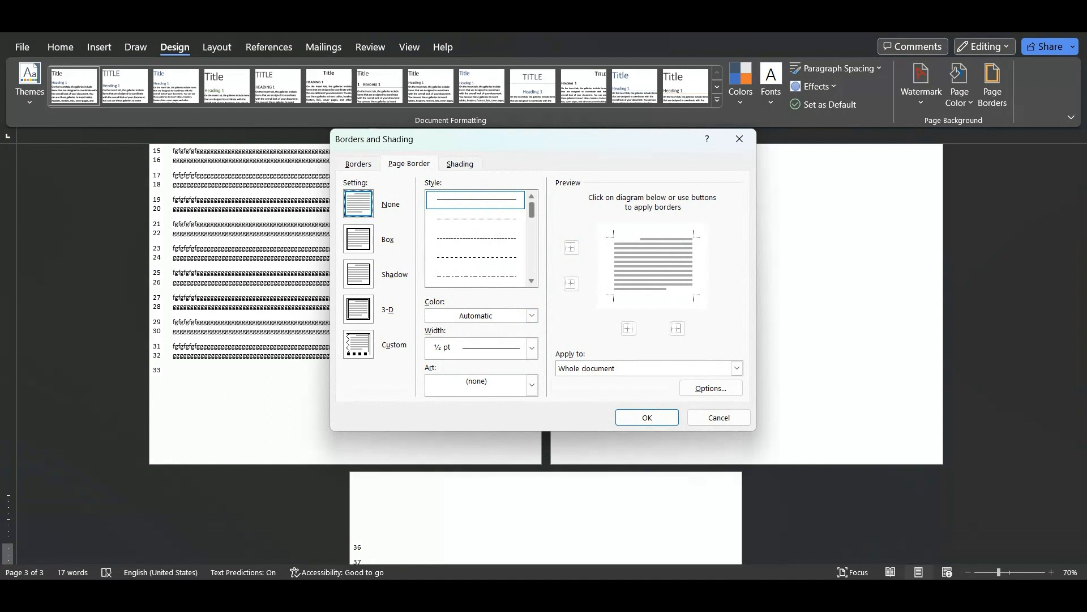
scroll(476, 239, "down", 2)
scroll(476, 238, "up", 2)
scroll(476, 239, "down", 5)
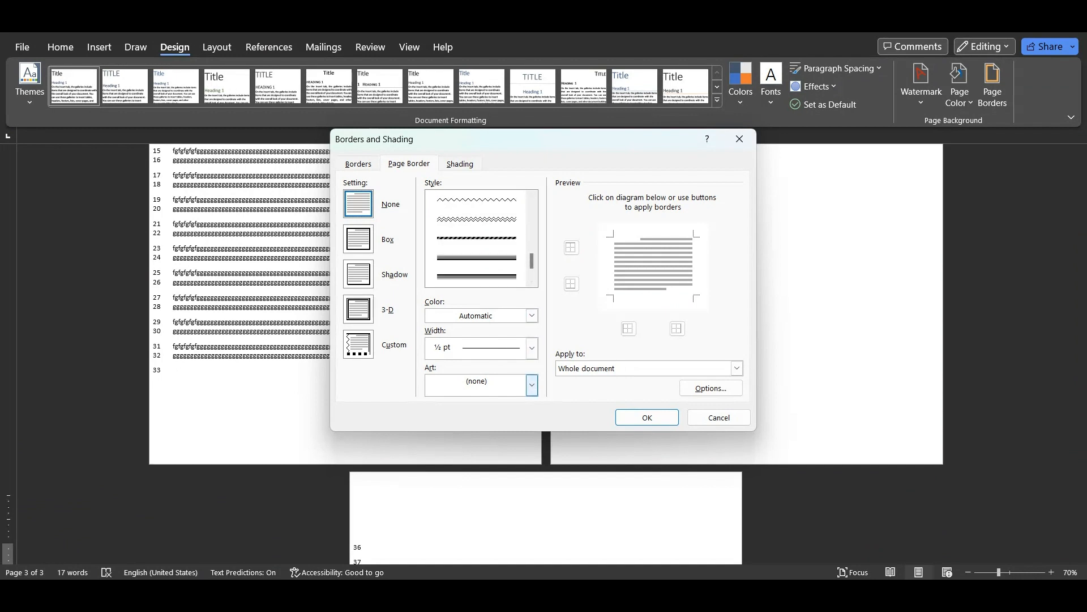
Browse the border art, try the black vine design, and choose the red long-stemmed flower design for the whole document
left_click(531, 385)
scroll(479, 445, "down", 3)
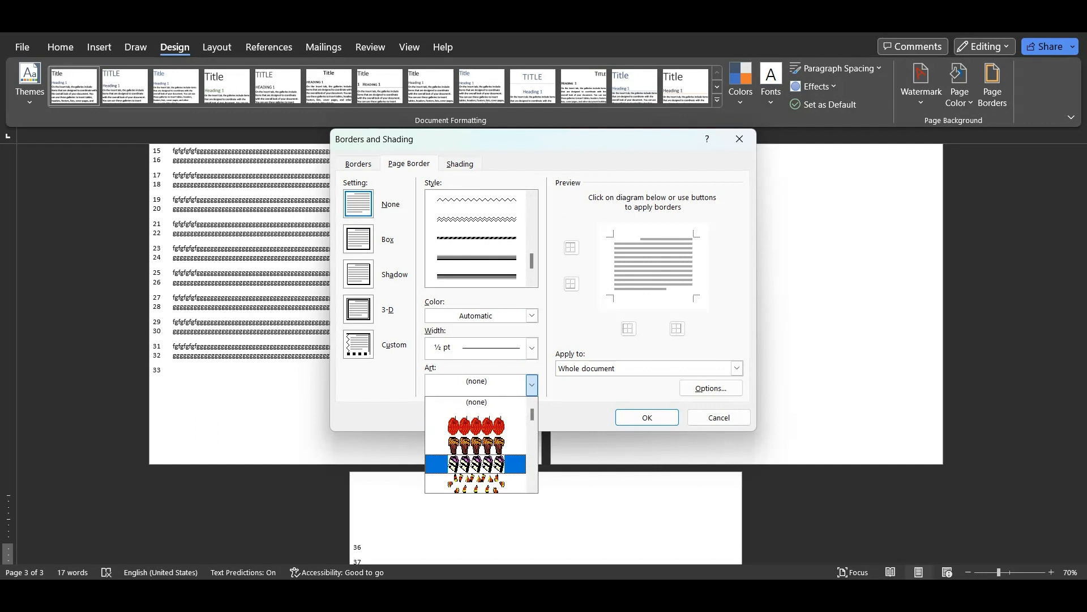
scroll(479, 444, "down", 6)
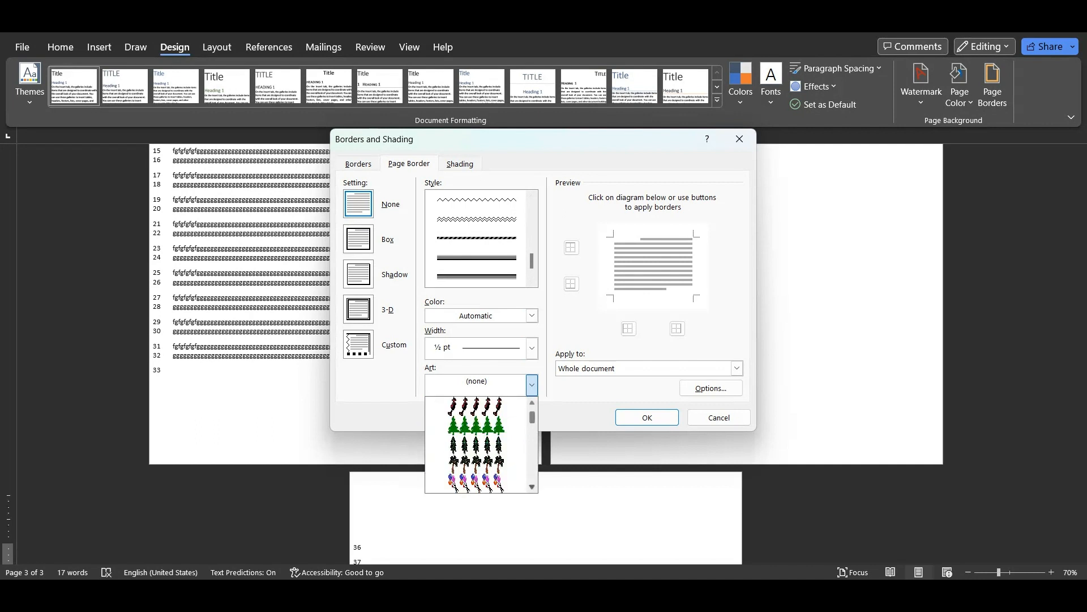
left_click(478, 483)
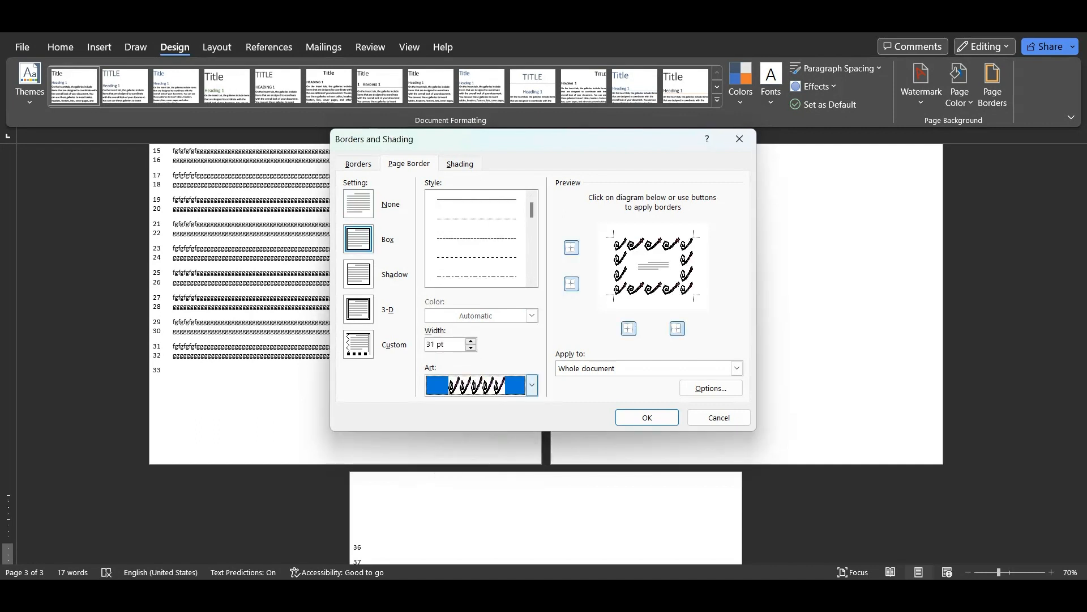
left_click(531, 385)
scroll(478, 445, "down", 2)
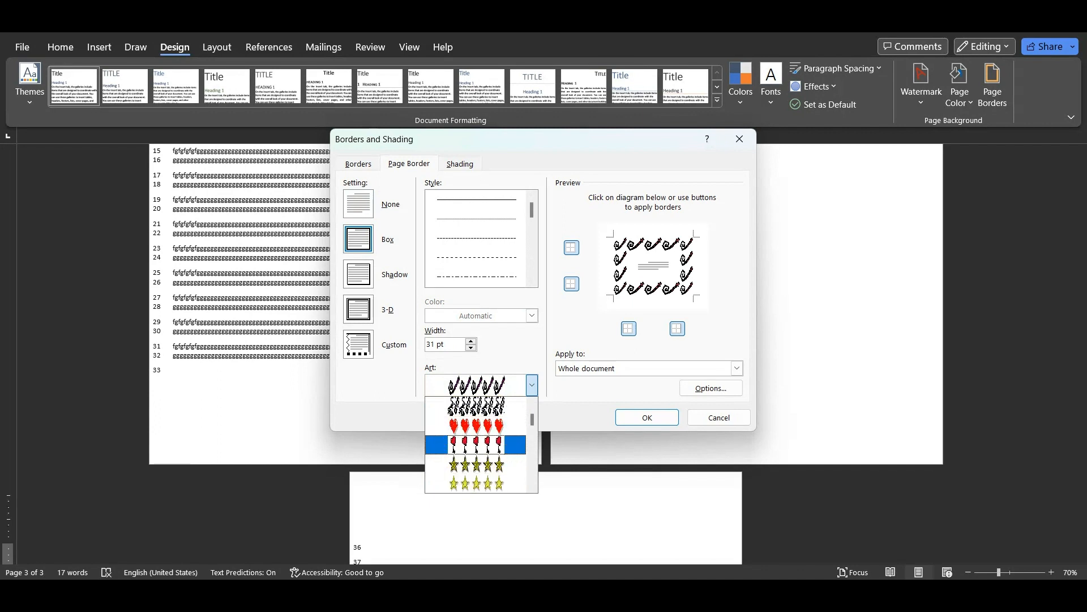
left_click(478, 444)
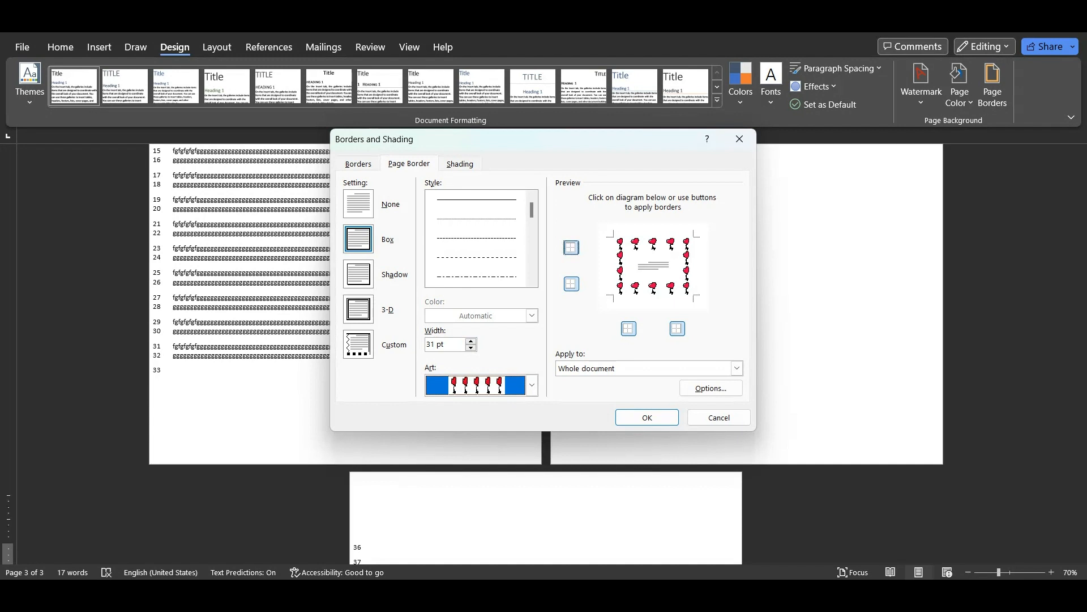
Remove the top edge of the red flower border, set its width to 23 pt and apply it to the whole document
left_click(571, 248)
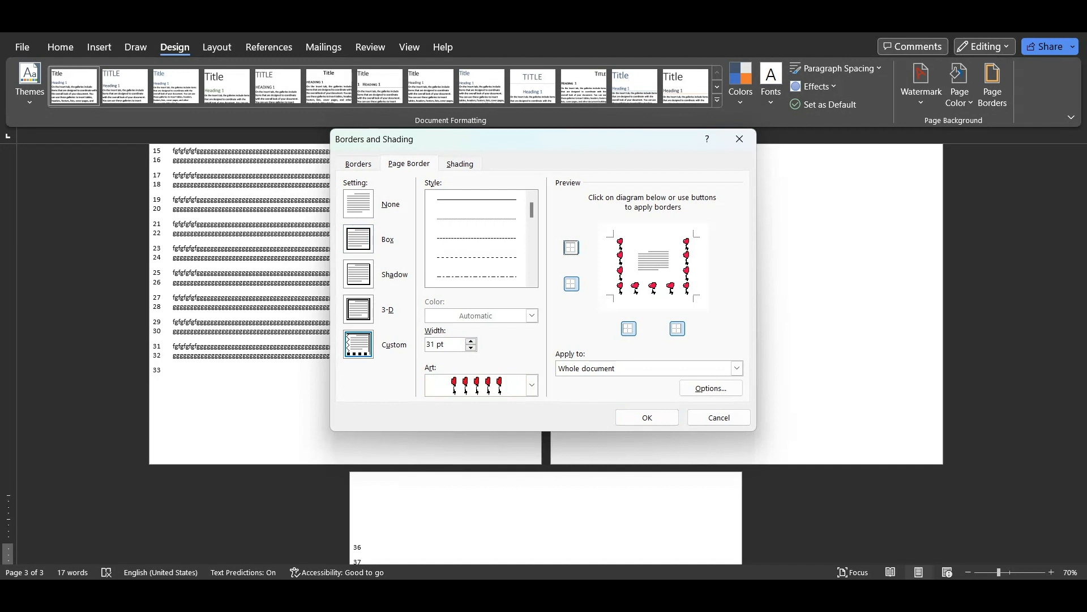
left_click(471, 341)
left_click(471, 348)
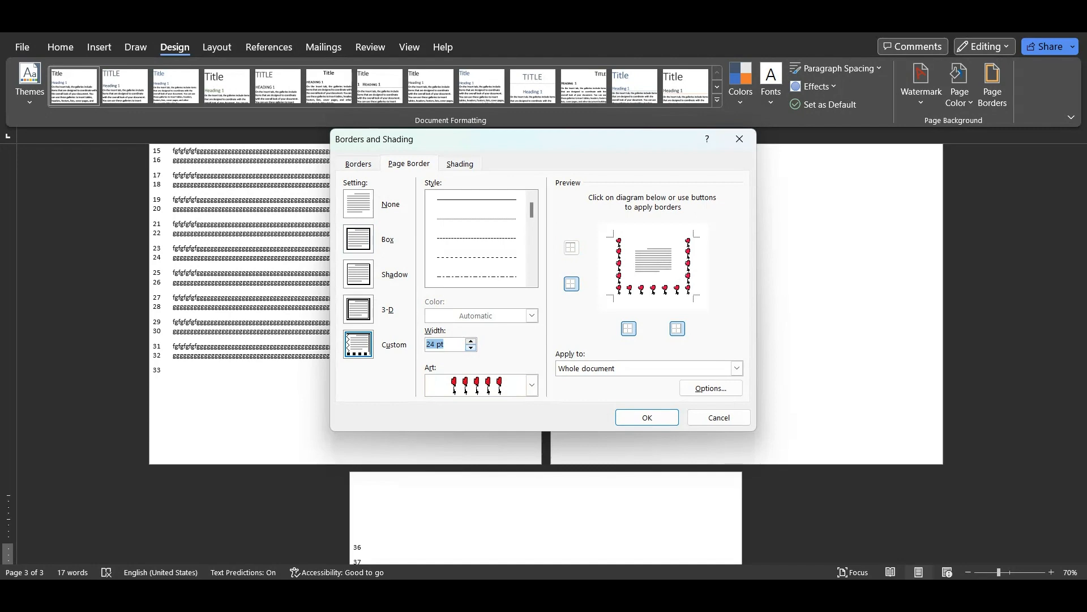
left_click(470, 347)
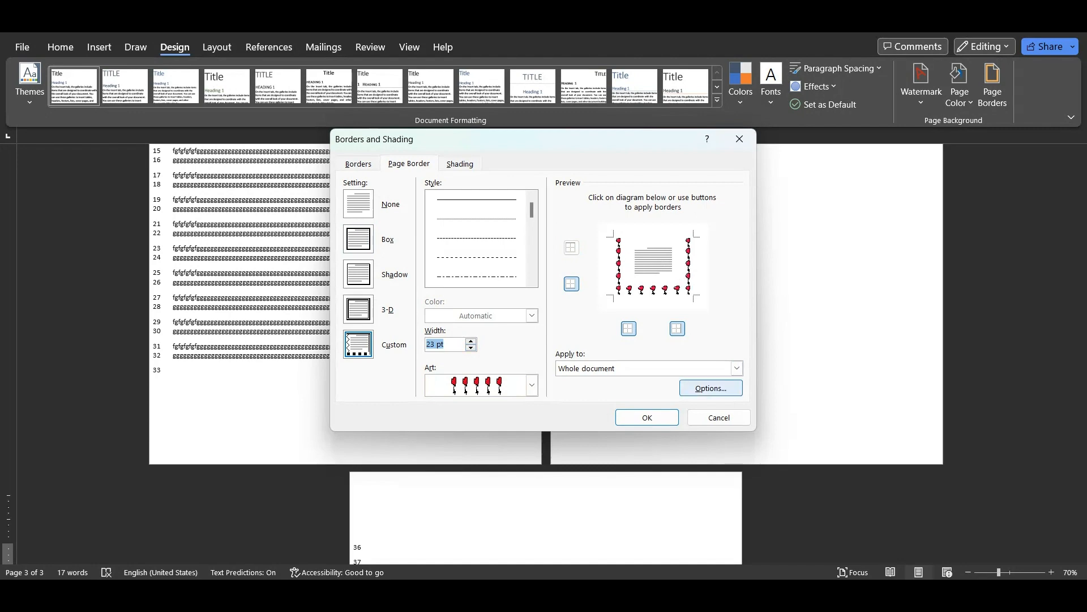
left_click(647, 417)
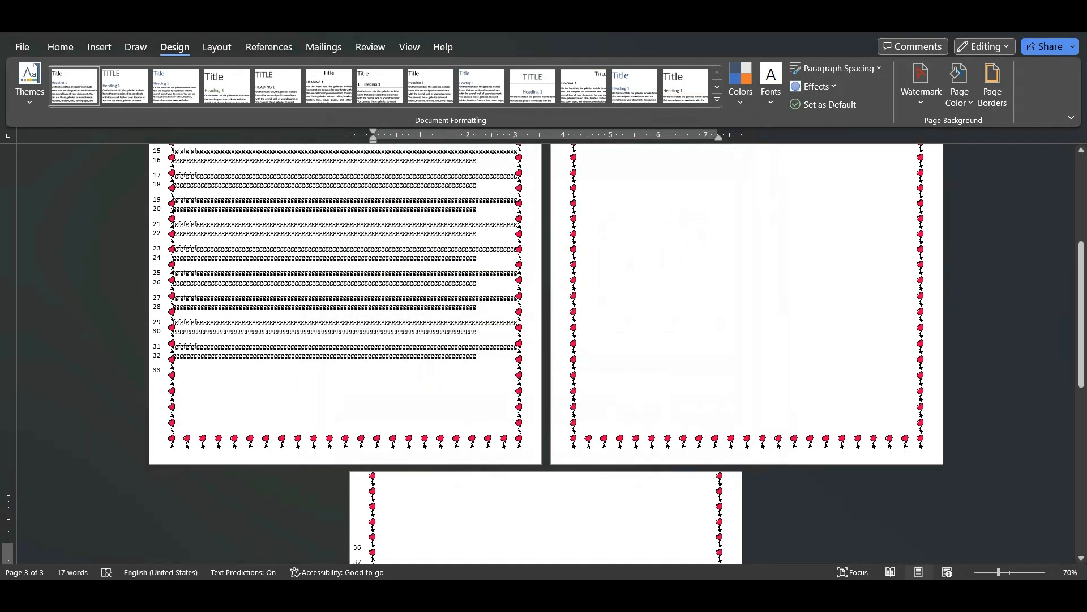
Check the flower border on the pages and turn its top edge back on in the page border settings
scroll(546, 353, "down", 5)
scroll(546, 353, "up", 10)
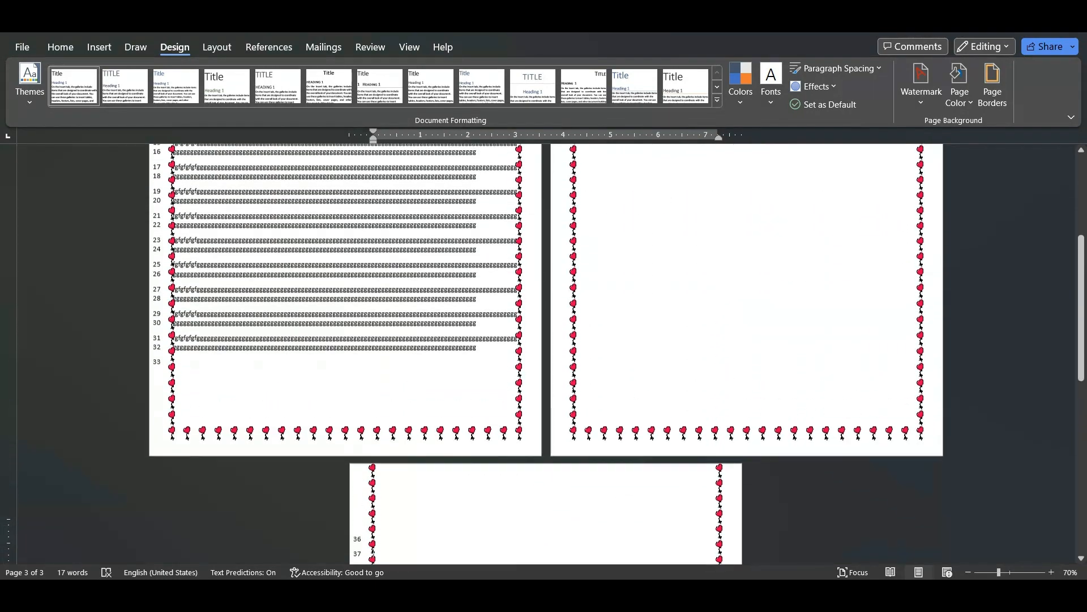
scroll(546, 353, "down", 9)
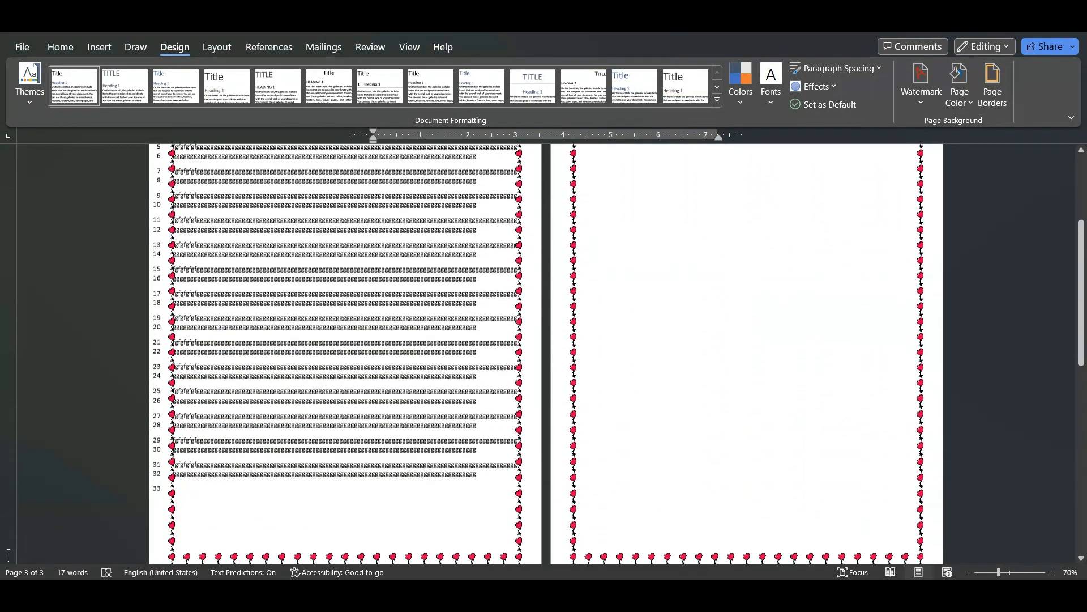
scroll(546, 354, "up", 9)
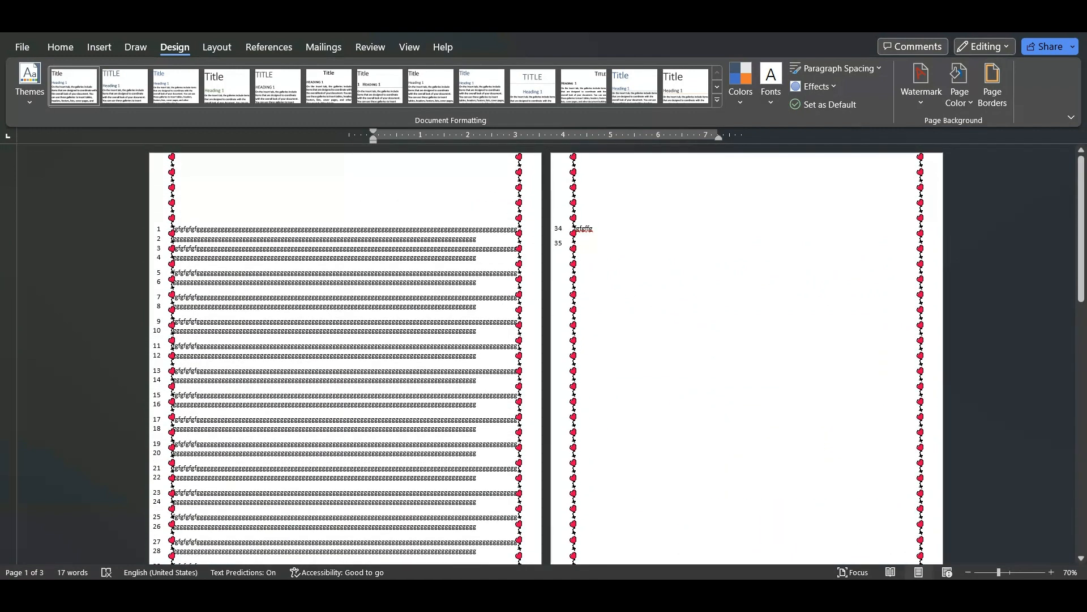
scroll(546, 354, "down", 4)
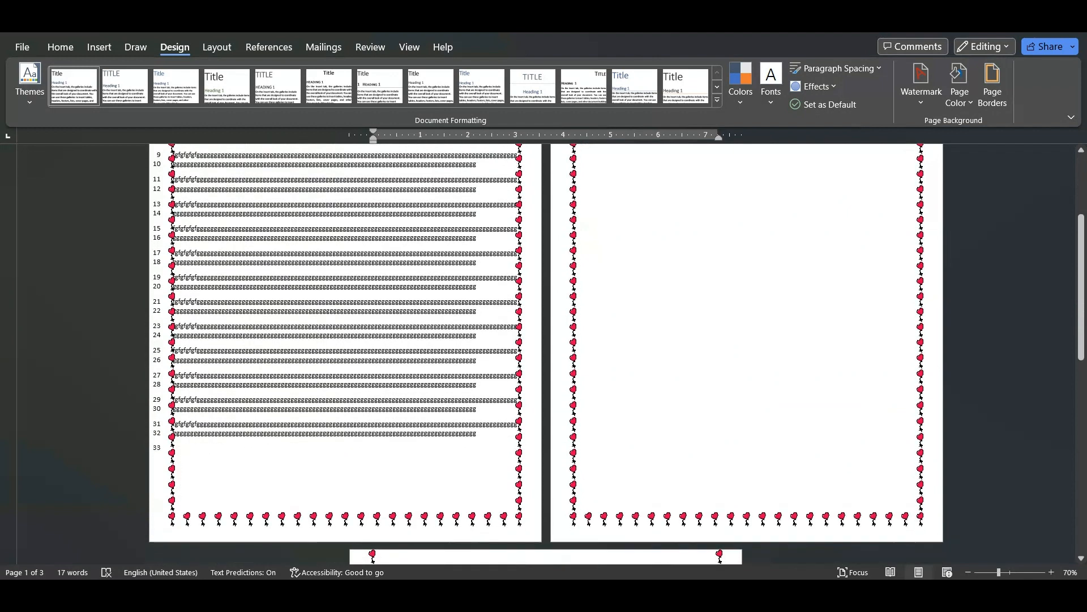
scroll(546, 353, "up", 3)
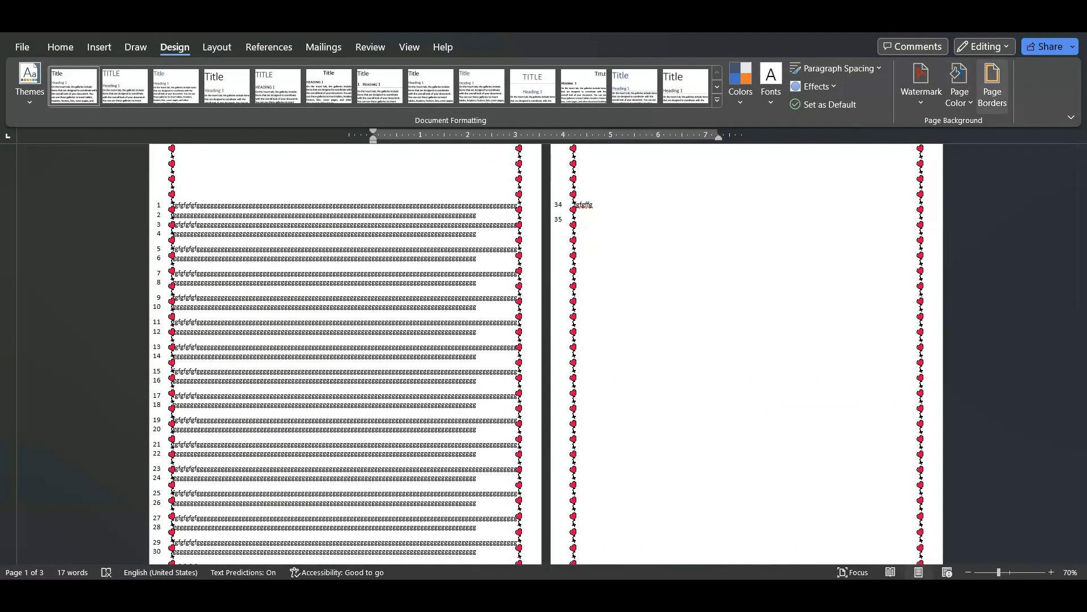
left_click(992, 84)
left_click(572, 247)
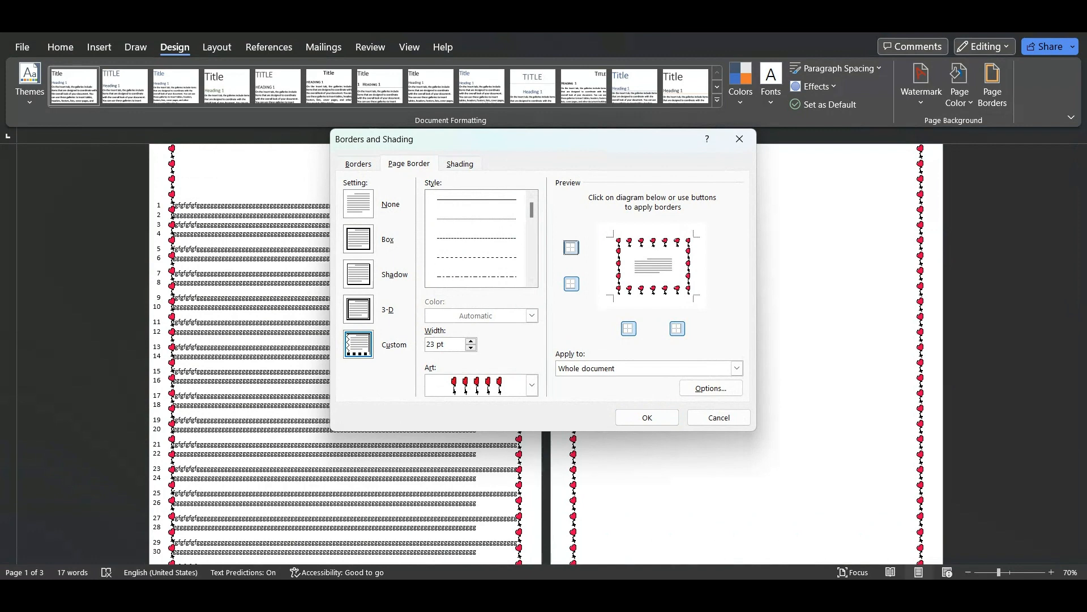
Try the black vine art and the teal-and-purple frame art for the page border
left_click(532, 385)
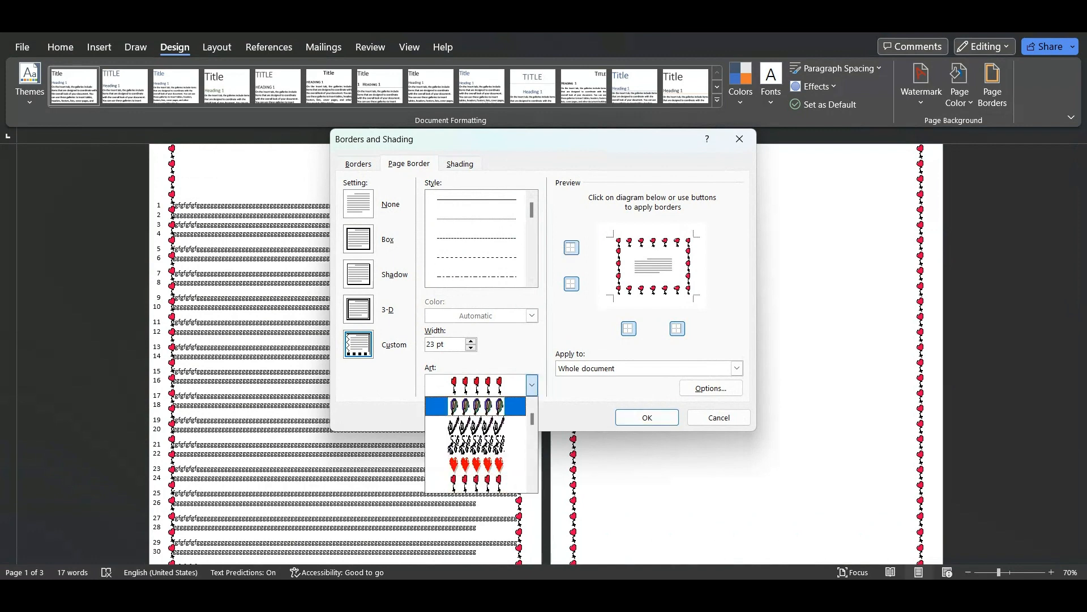
left_click(475, 425)
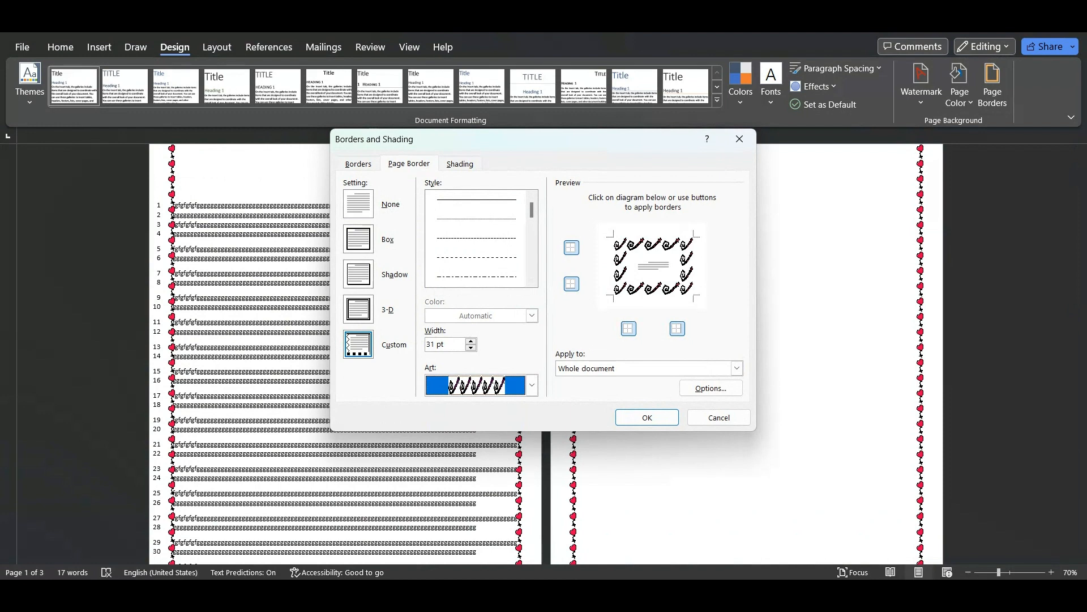
left_click(531, 385)
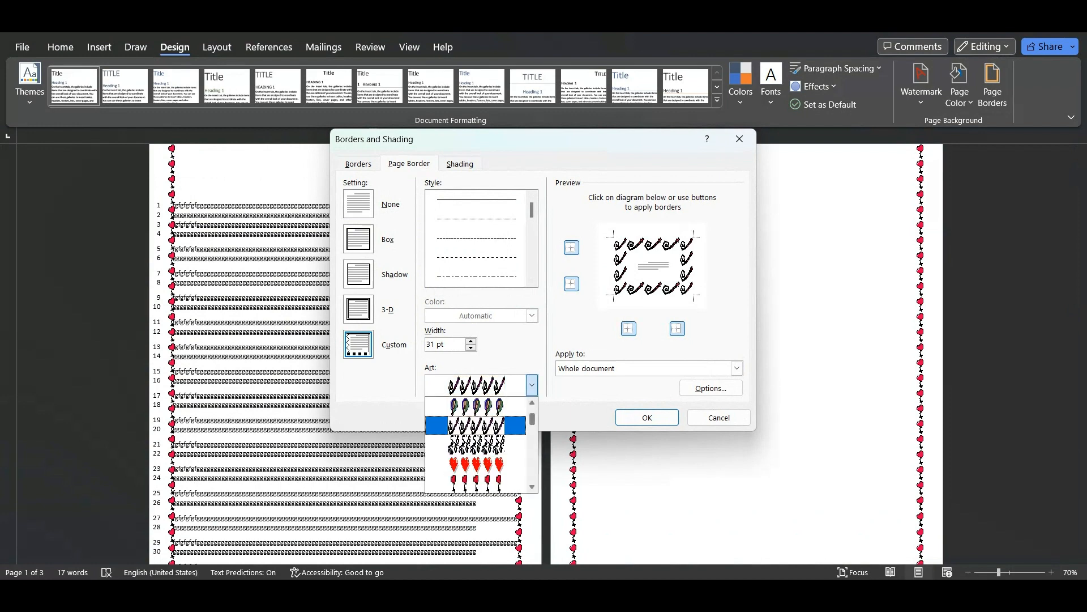
scroll(476, 444, "down", 5)
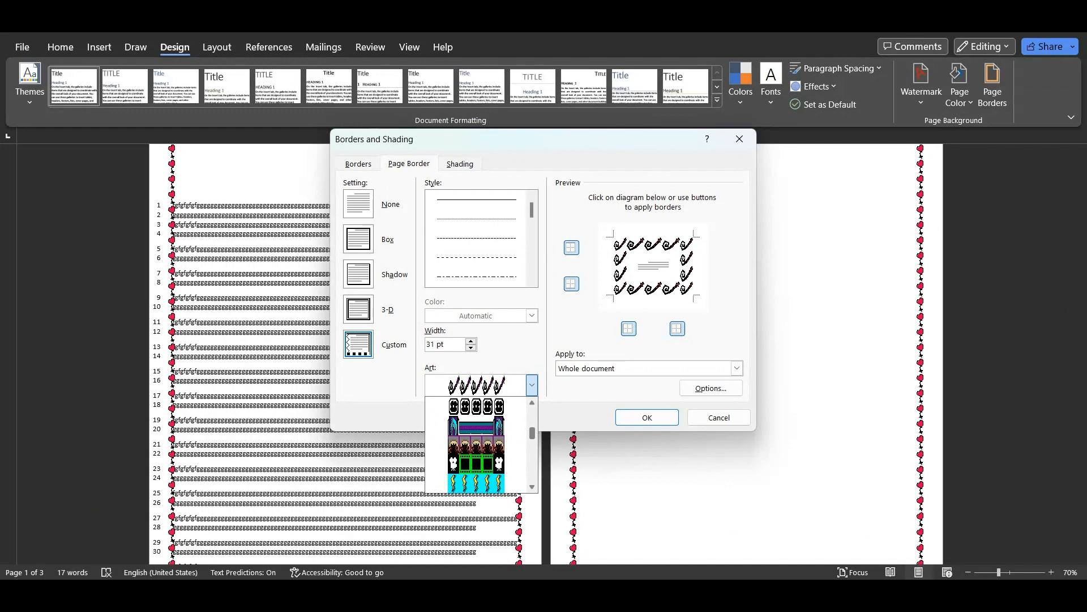
left_click(476, 426)
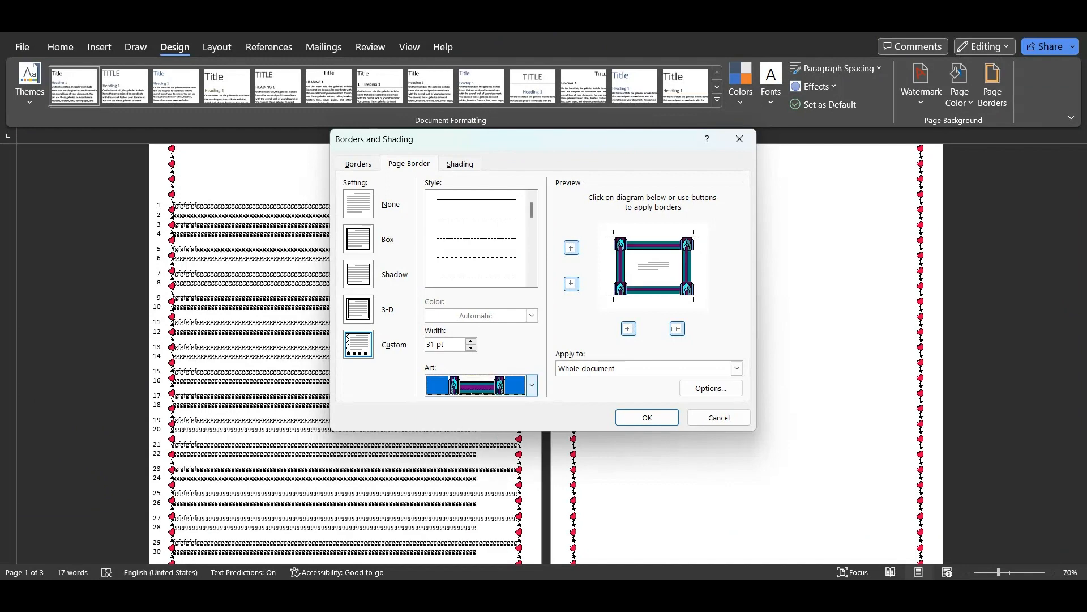
Choose a dense black-and-white pattern as border art, color it dark gold and apply it to the whole document
left_click(532, 385)
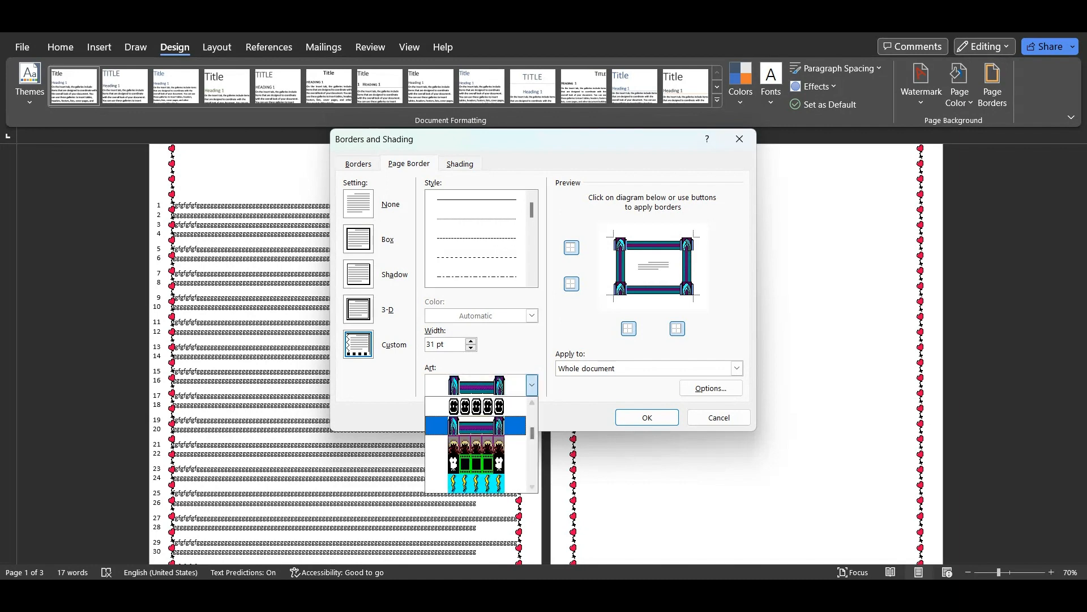
scroll(479, 445, "down", 3)
scroll(476, 445, "down", 1)
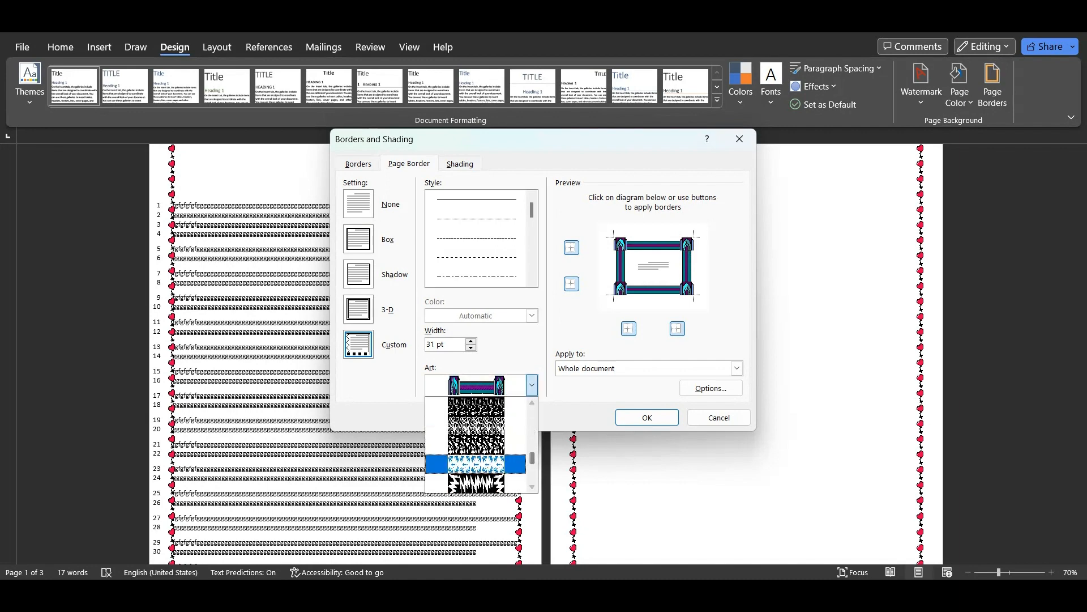
left_click(476, 447)
left_click(532, 316)
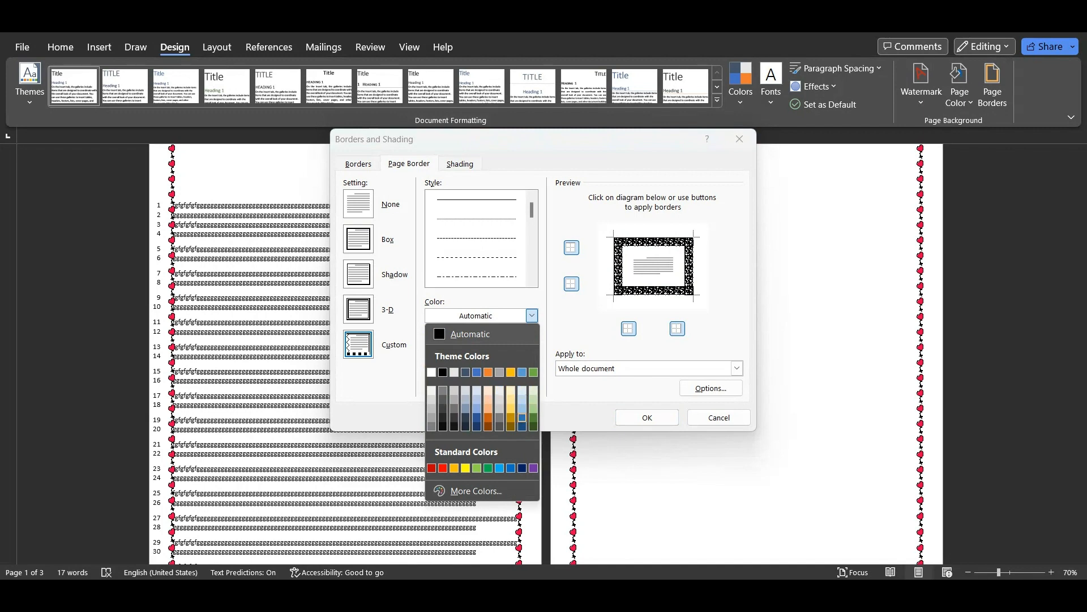
left_click(511, 418)
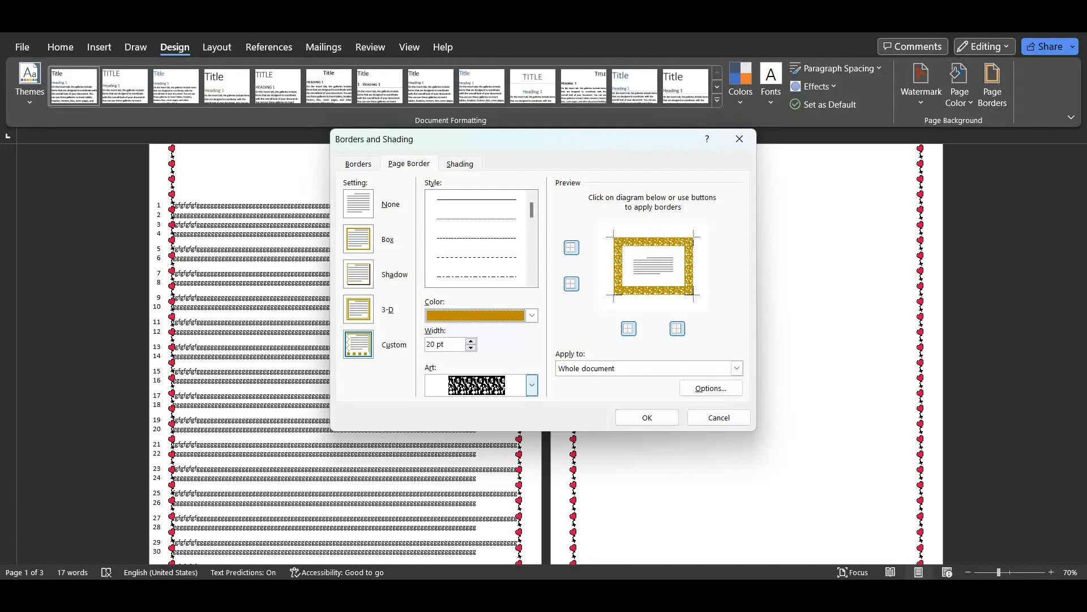
left_click(647, 417)
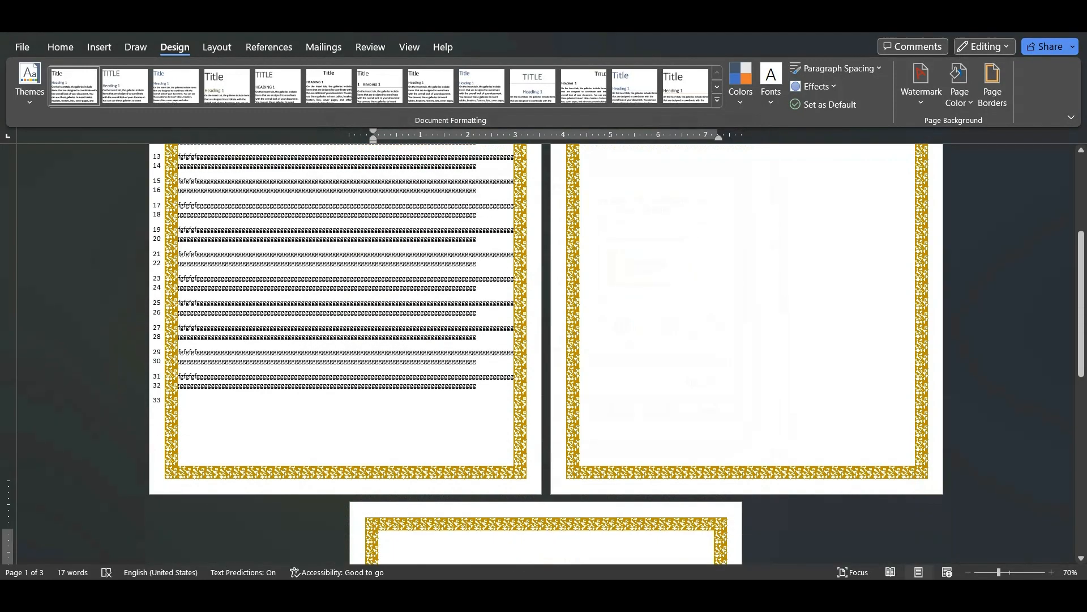